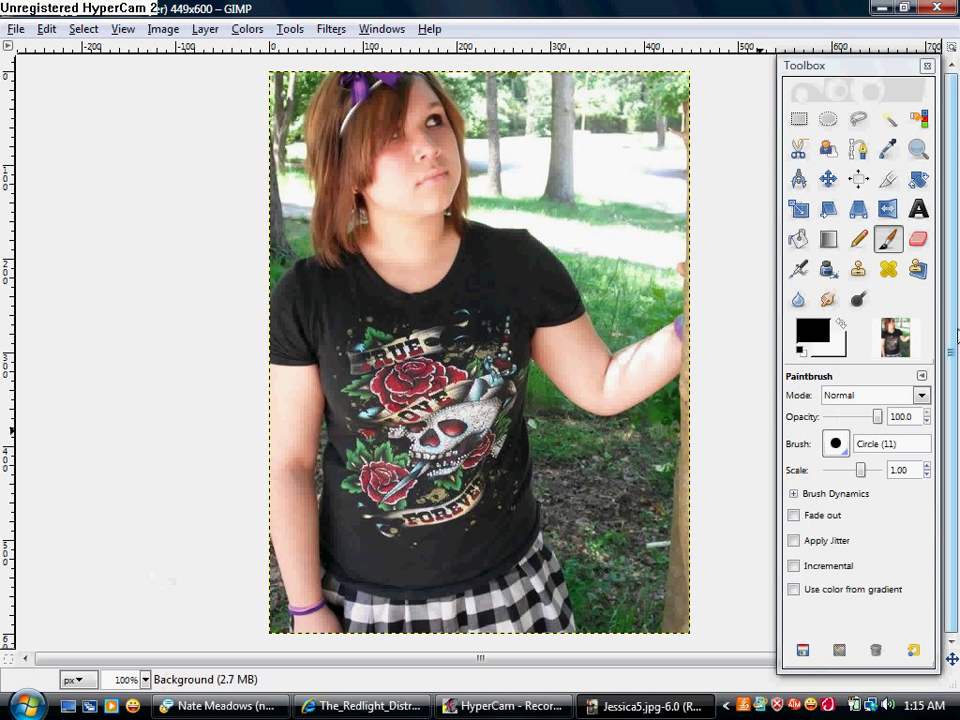
# Zoom to 400% on the skirt's waistline and switch to the Paths tool.
pyautogui.click(145, 680)
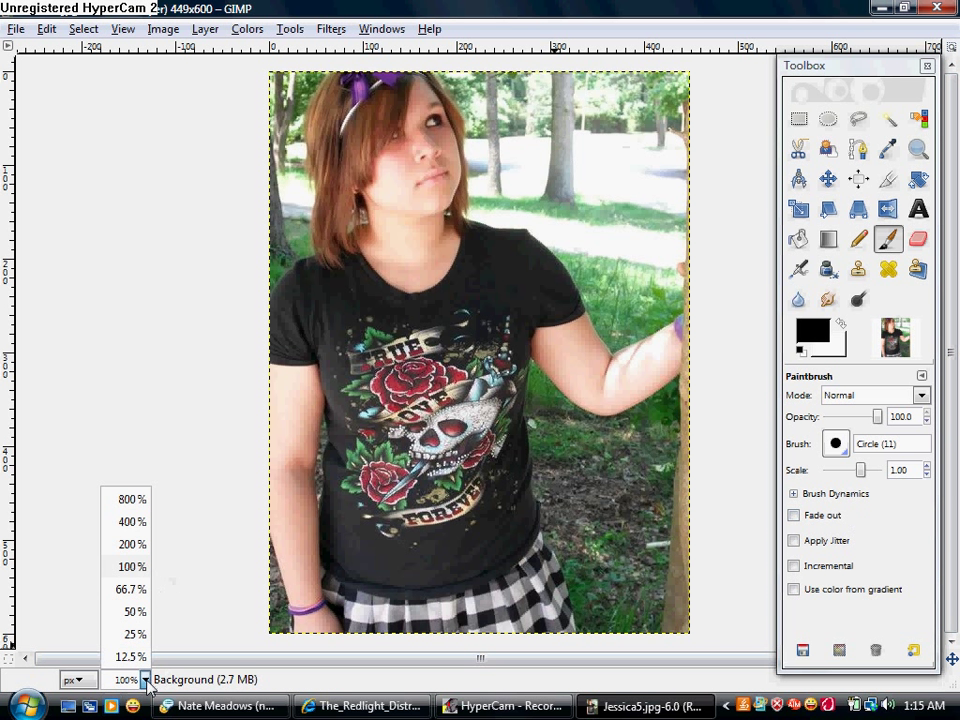
pyautogui.click(131, 521)
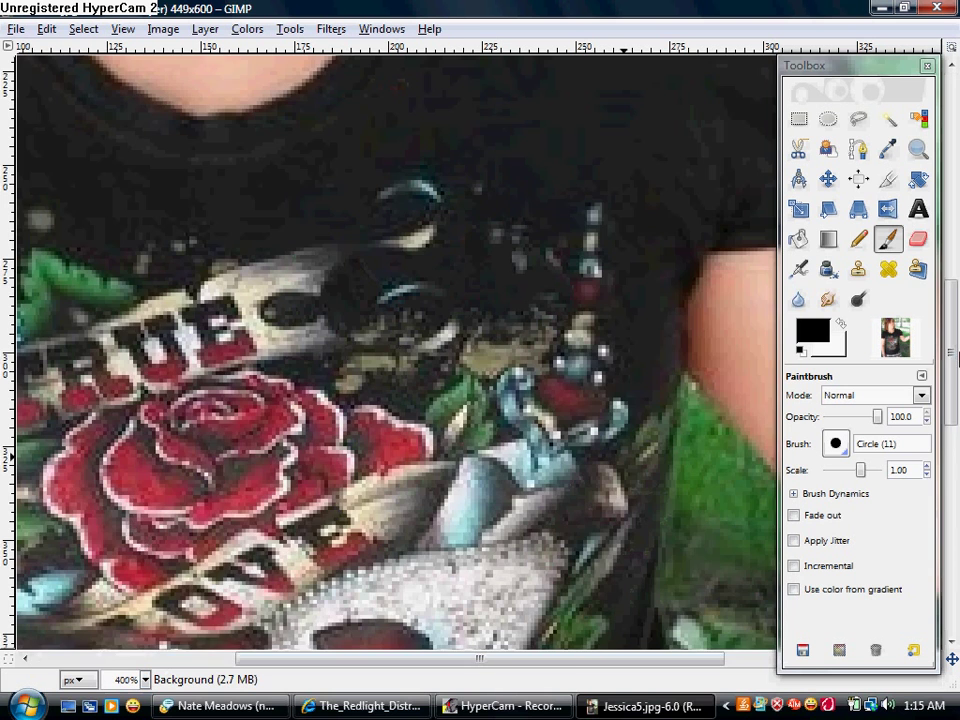
pyautogui.scroll(-8, 395, 350)
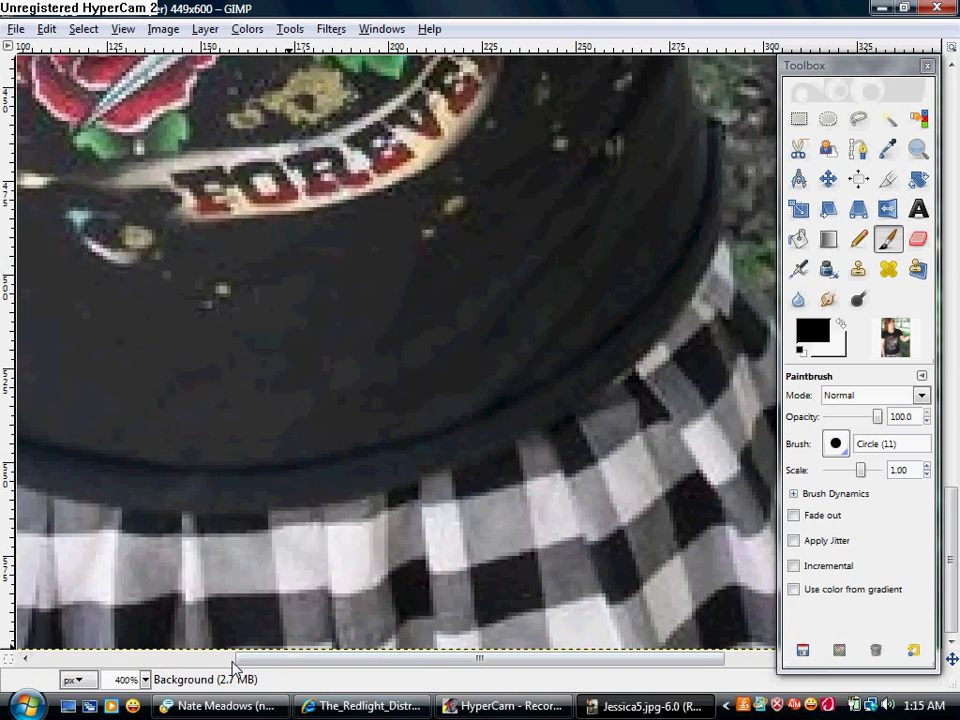
pyautogui.click(952, 641)
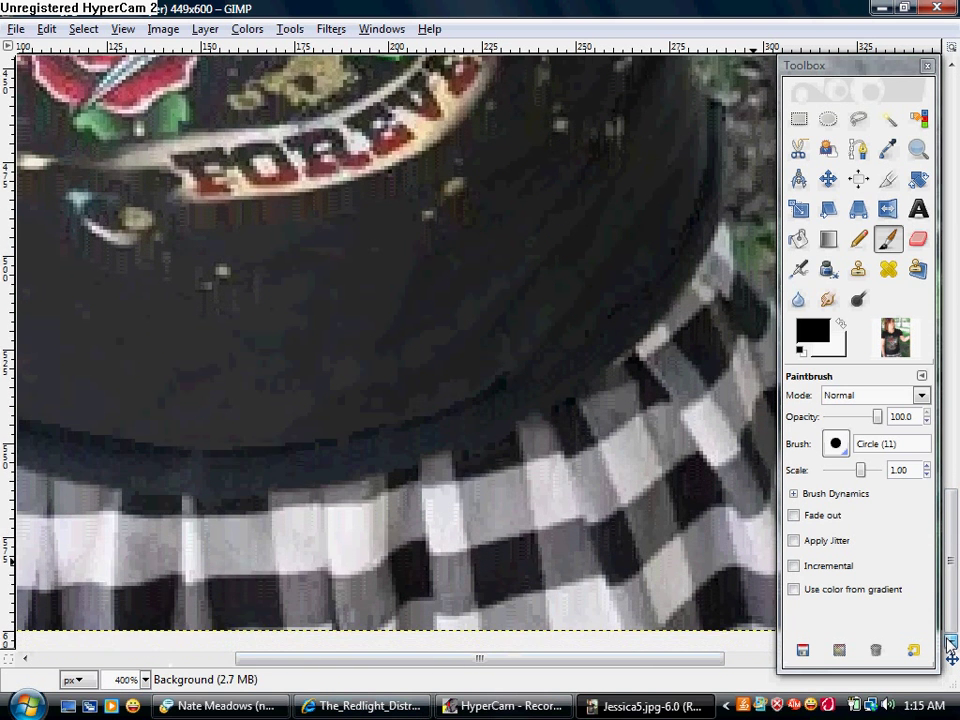
pyautogui.click(857, 150)
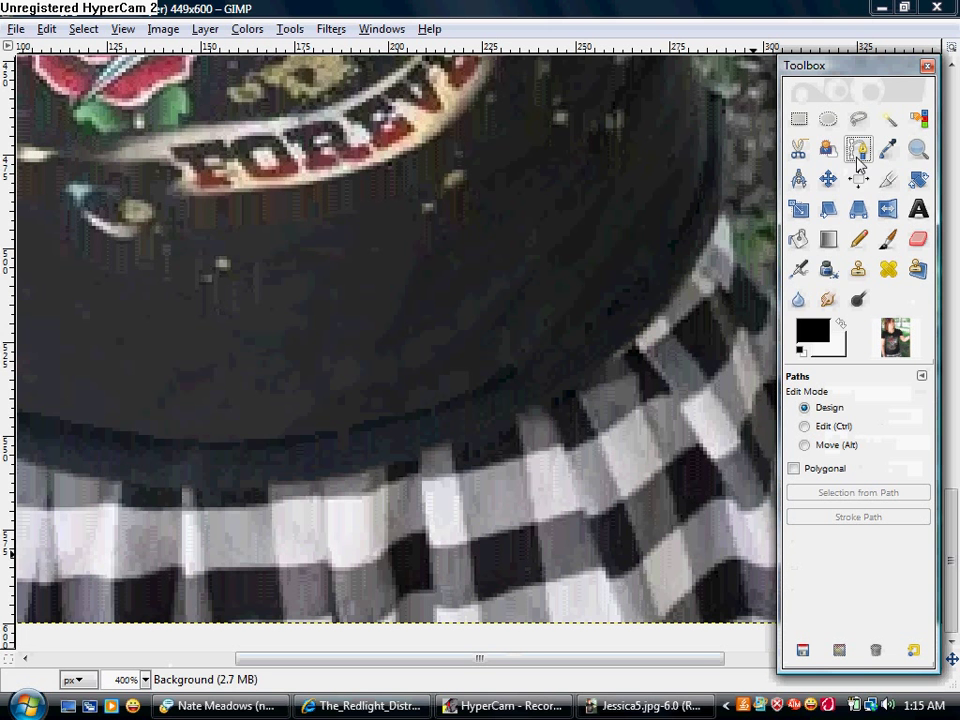
# Start the path on the arm's edge and trace down the skirt's left side.
pyautogui.moveTo(321, 660); pyautogui.dragTo(161, 660)
pyautogui.click(147, 351)
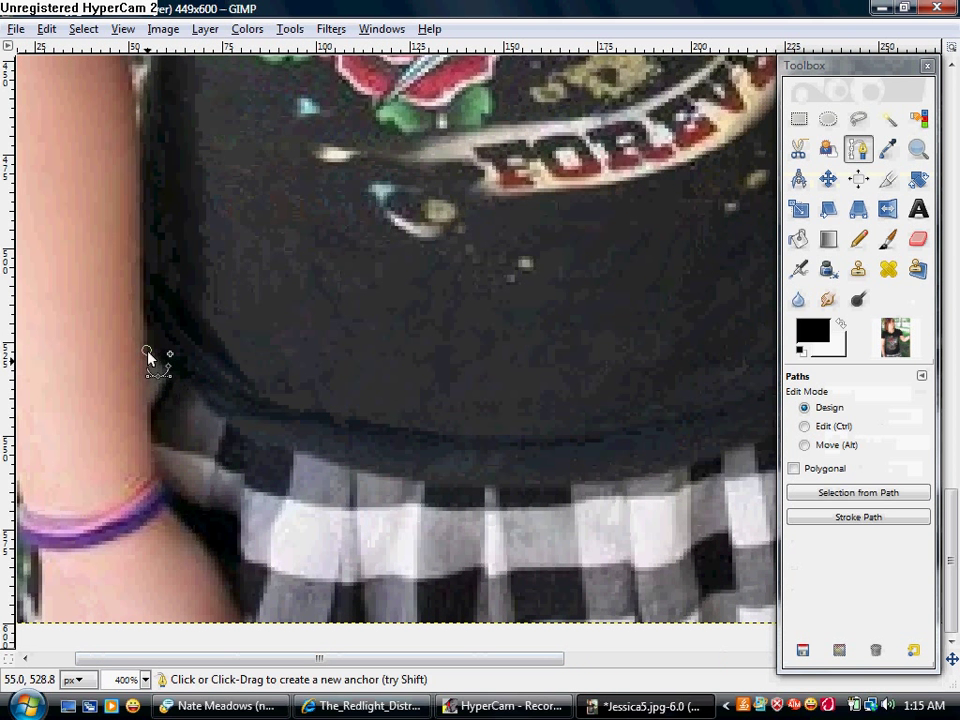
pyautogui.click(148, 407)
pyautogui.click(151, 461)
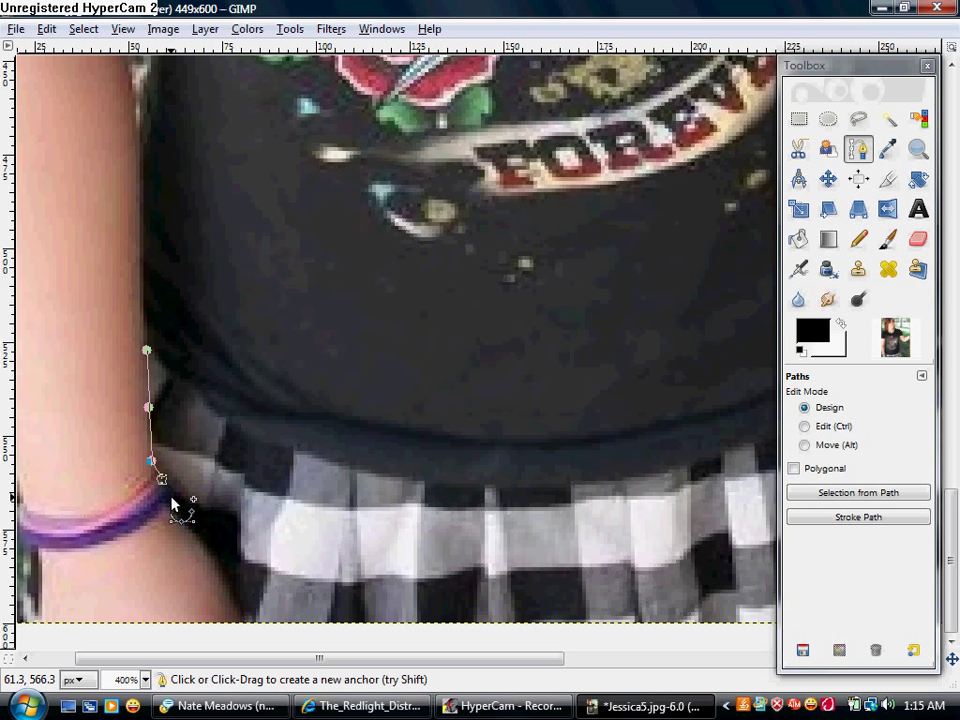
pyautogui.click(171, 507)
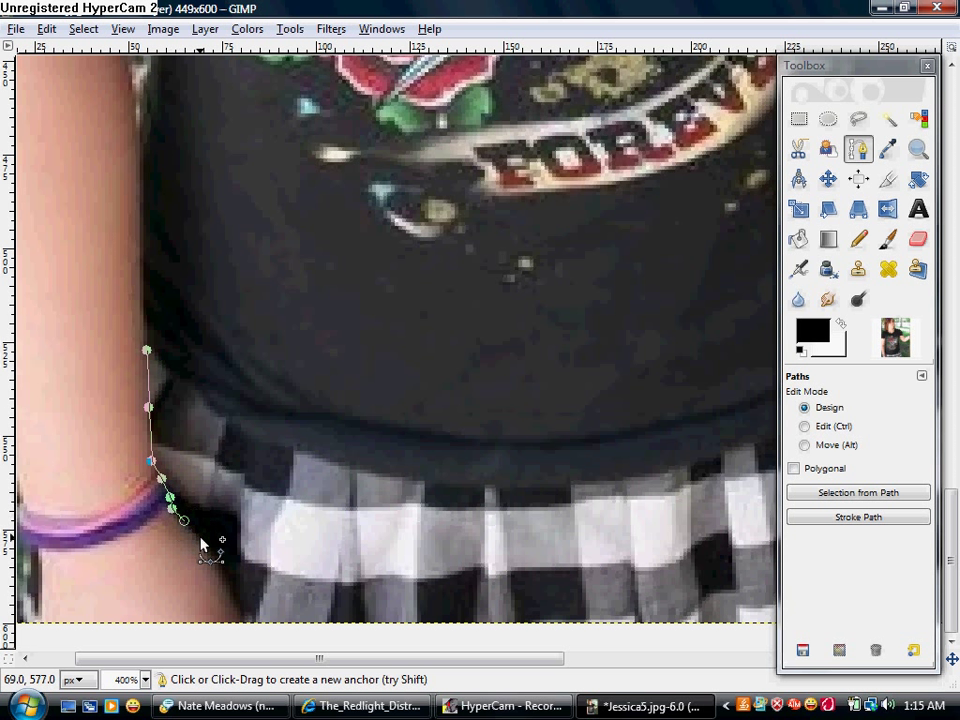
pyautogui.click(200, 538)
pyautogui.click(232, 580)
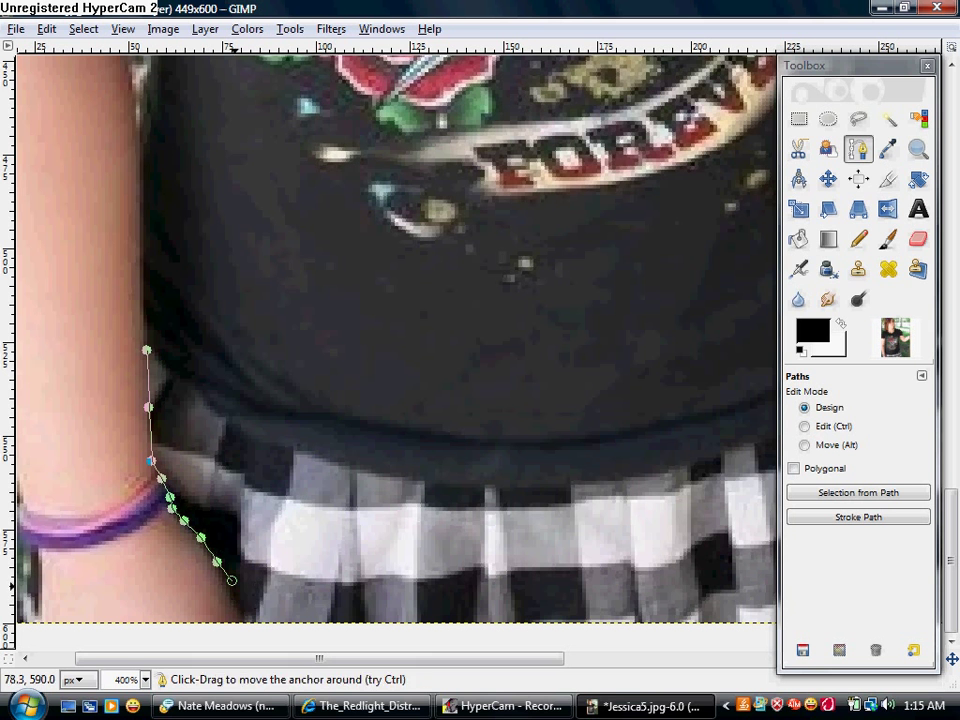
pyautogui.click(243, 603)
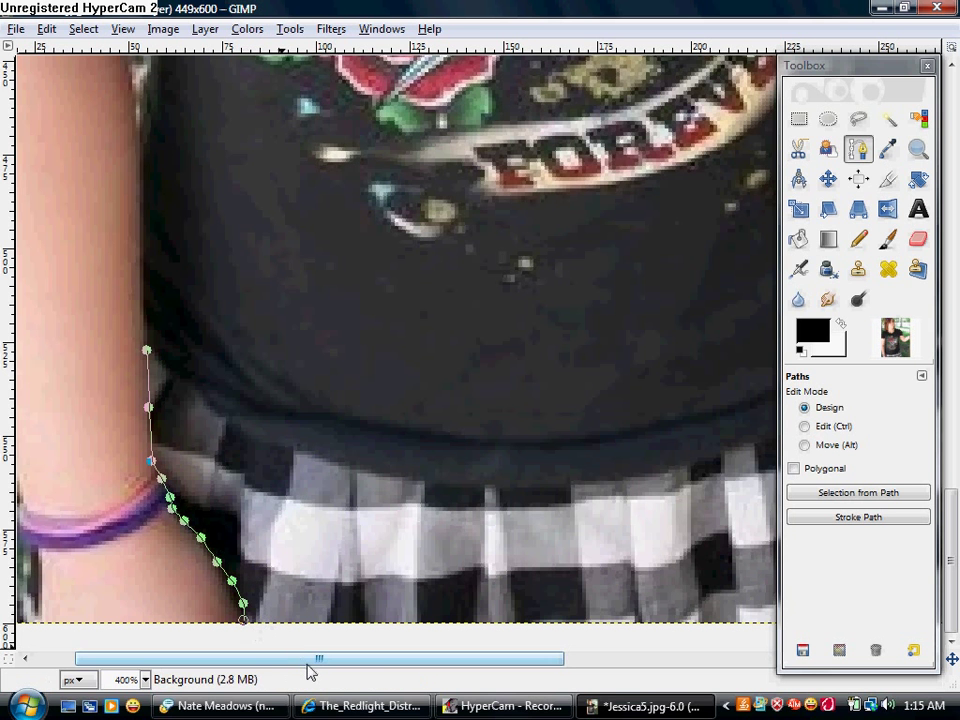
# Trace the path up the skirt's right edge to a curved anchor at its top corner.
pyautogui.moveTo(312, 659); pyautogui.dragTo(600, 658)
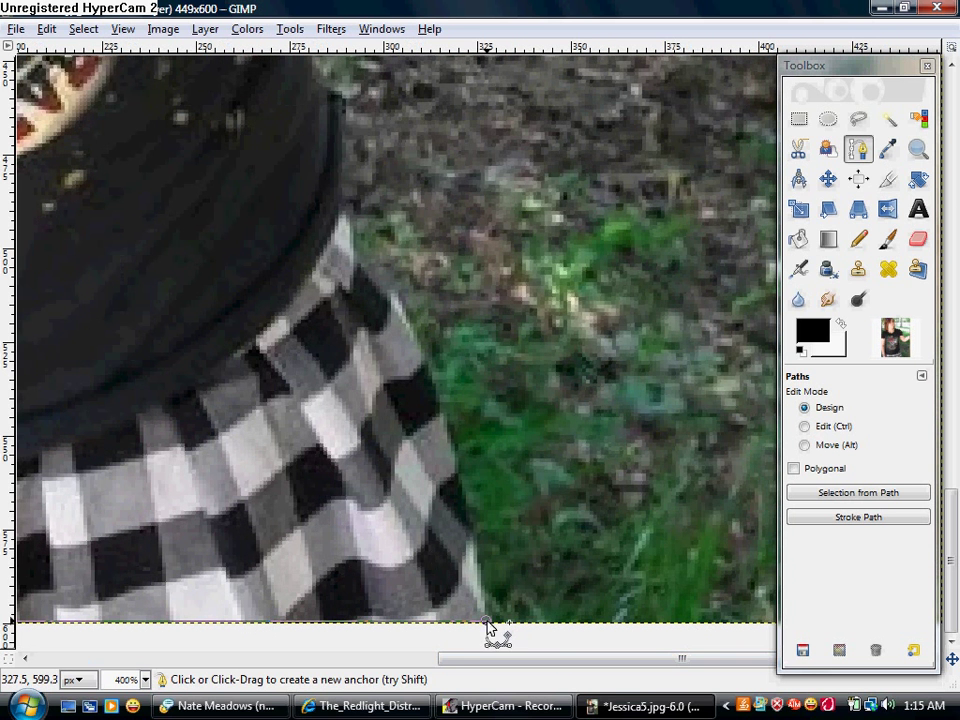
pyautogui.click(463, 487)
pyautogui.click(452, 436)
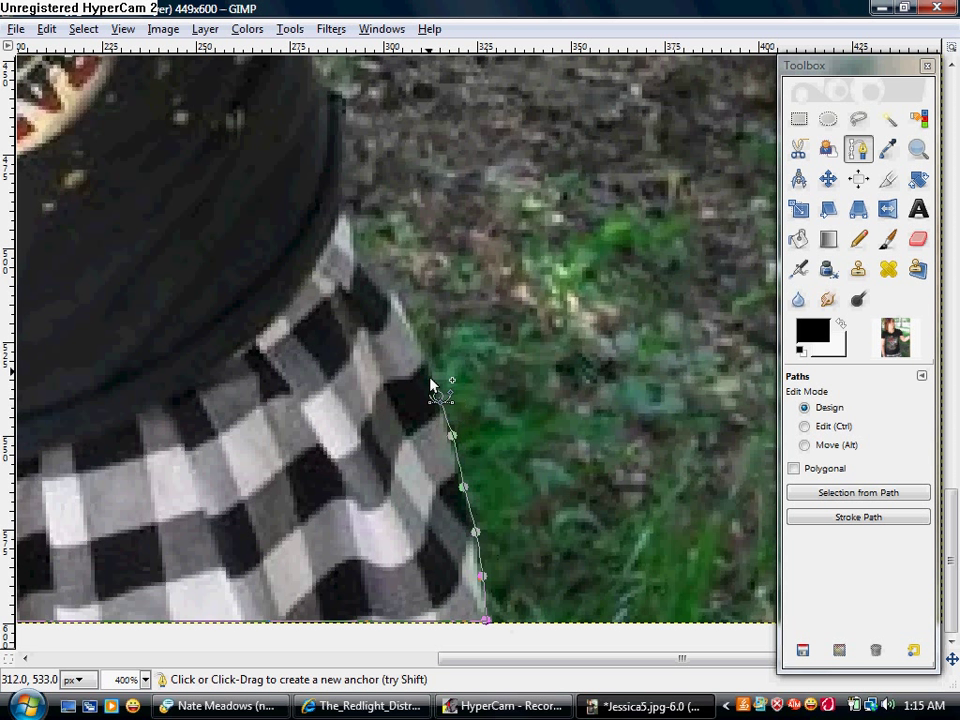
pyautogui.click(428, 357)
pyautogui.click(412, 323)
pyautogui.click(374, 265)
pyautogui.click(358, 247)
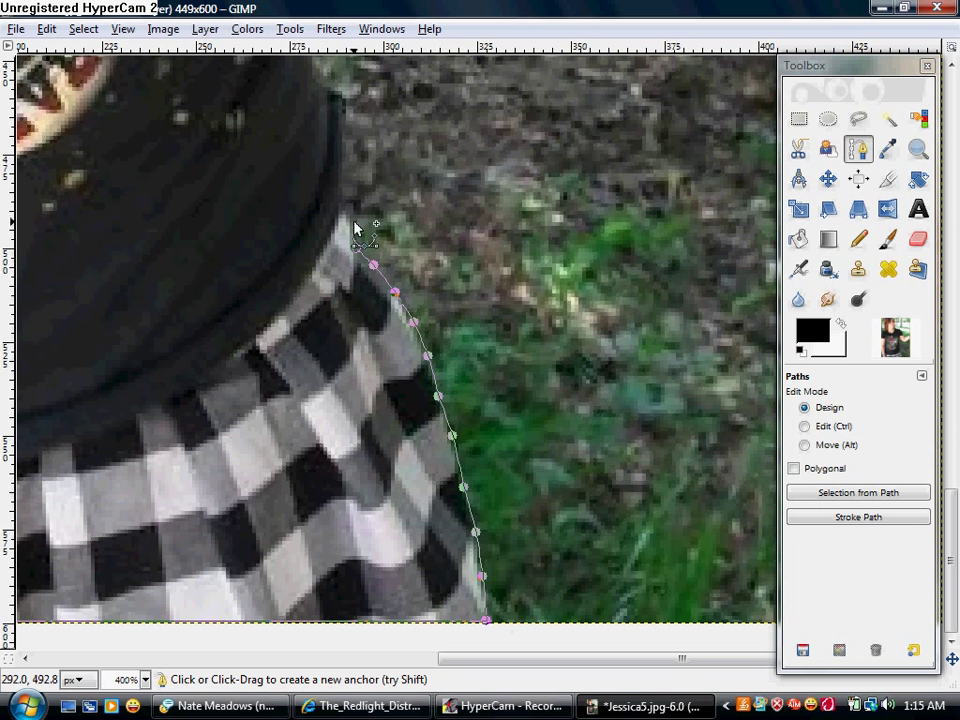
pyautogui.moveTo(345, 205); pyautogui.dragTo(318, 265)
# Continue the path down-left along the shirt hem onto the skirt waistline.
pyautogui.click(300, 293)
pyautogui.click(279, 318)
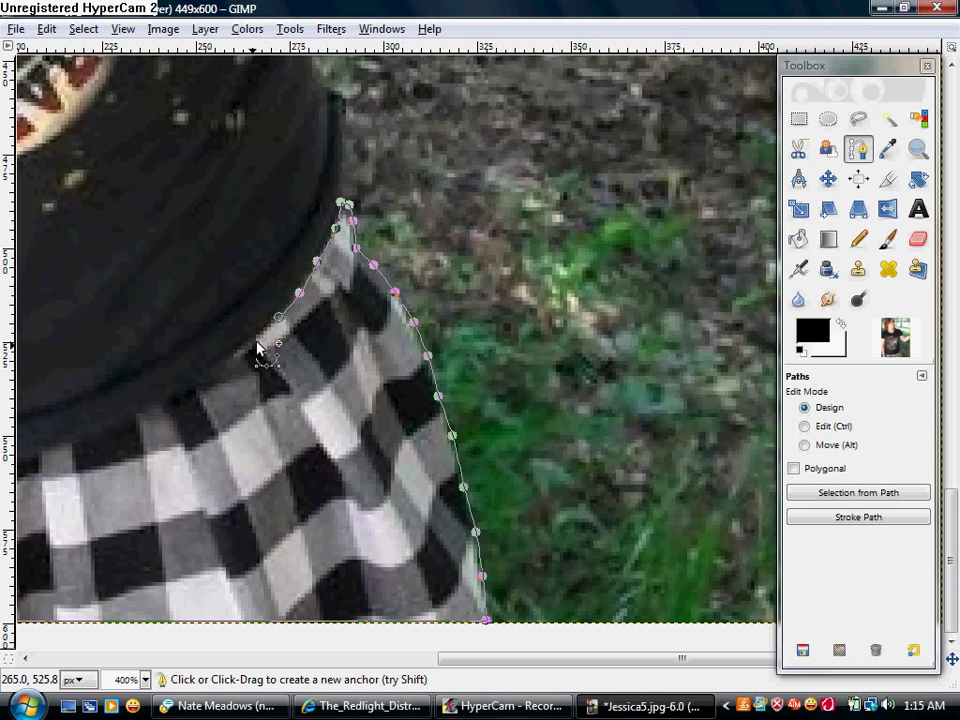
pyautogui.click(251, 346)
pyautogui.click(222, 366)
pyautogui.click(178, 396)
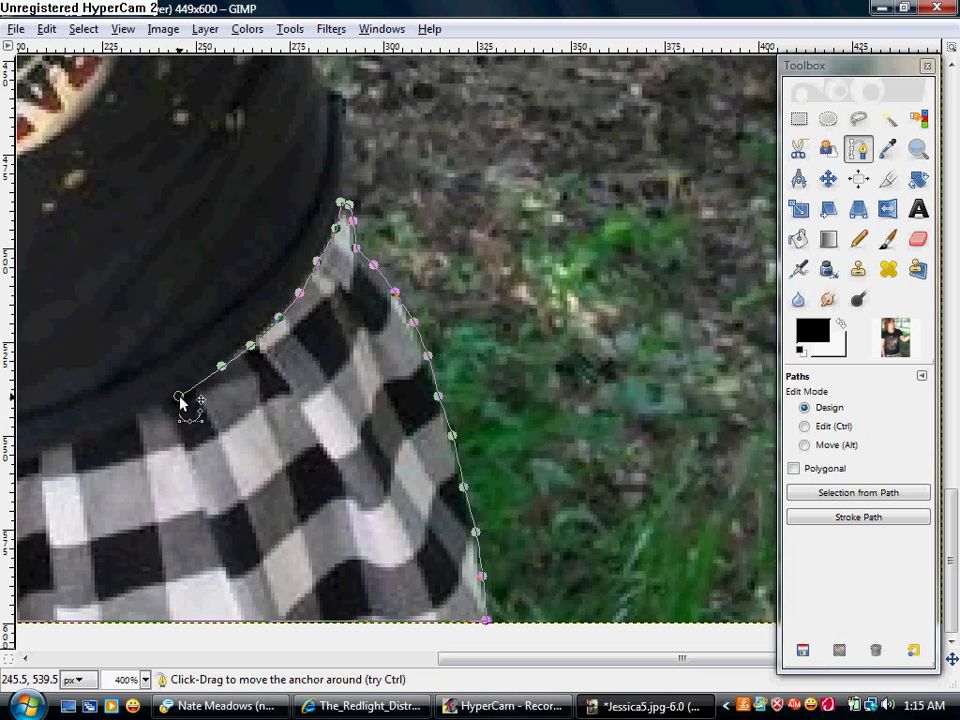
pyautogui.moveTo(450, 658); pyautogui.dragTo(189, 658)
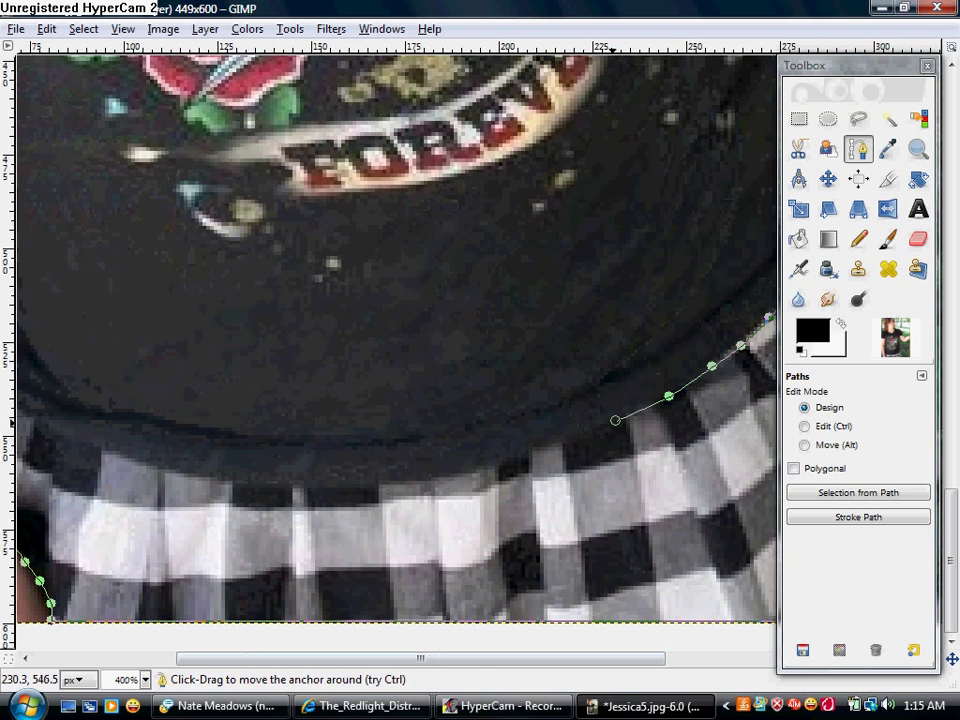
# Extend the path leftward along the waistline, nudging stray anchors onto the edge.
pyautogui.moveTo(615, 431); pyautogui.dragTo(610, 436)
pyautogui.click(522, 450)
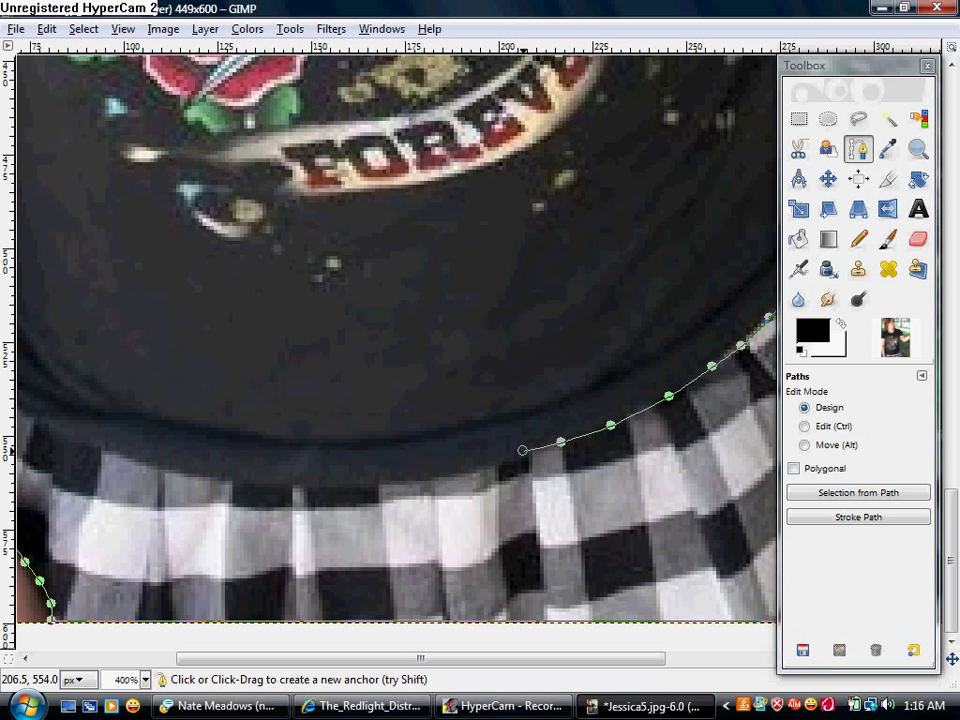
pyautogui.click(480, 469)
pyautogui.click(405, 477)
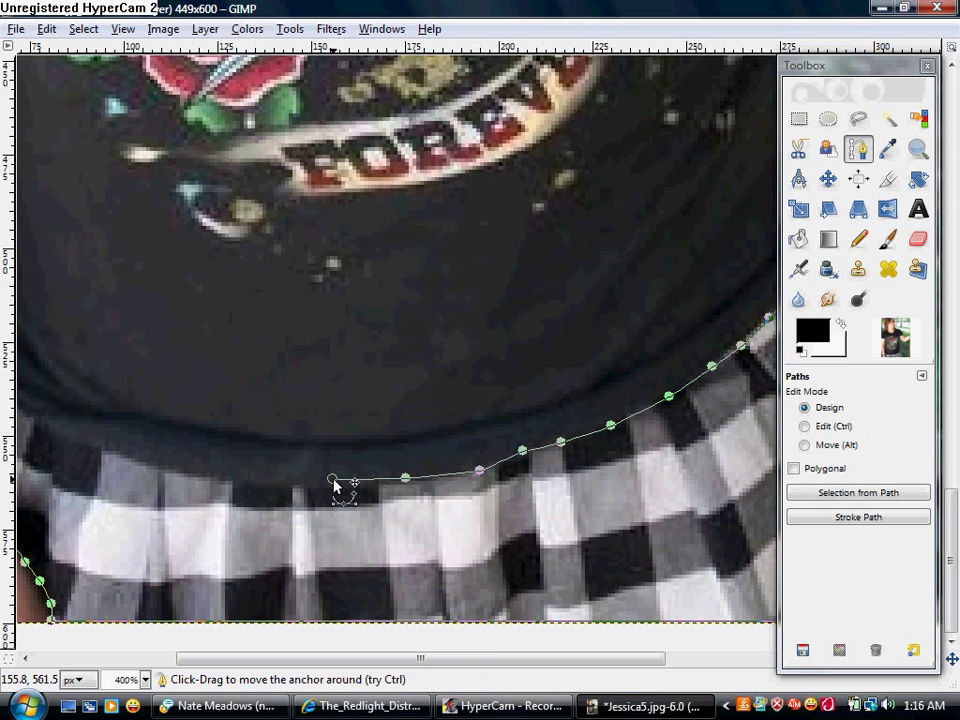
pyautogui.moveTo(336, 478); pyautogui.dragTo(332, 482)
pyautogui.click(273, 482)
pyautogui.click(213, 474)
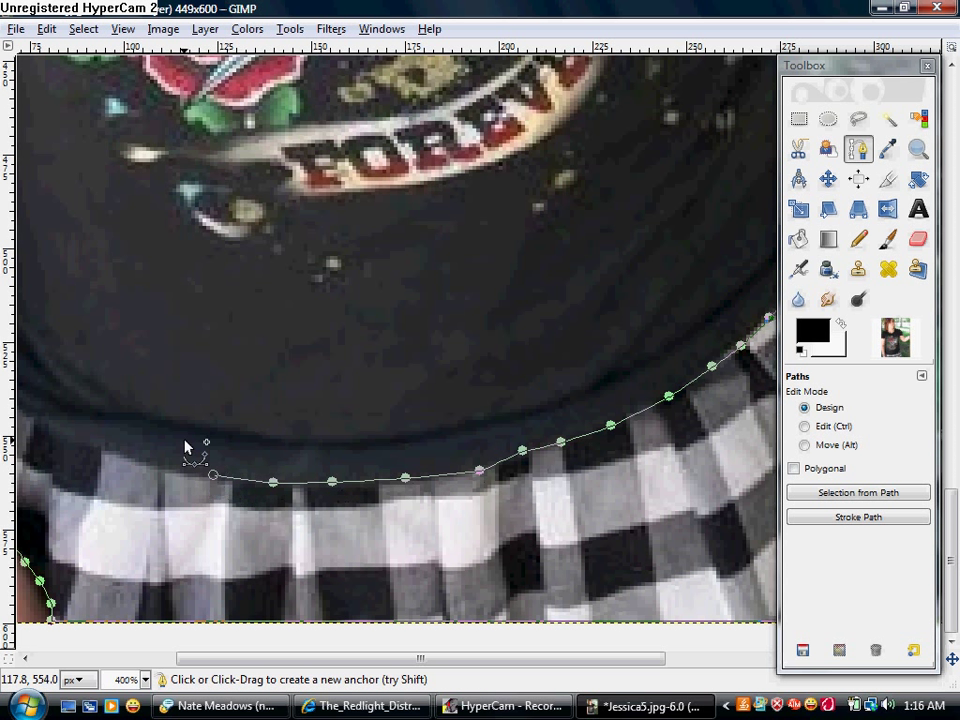
pyautogui.click(178, 428)
# Reposition the misplaced end anchor onto the waistline and keep extending left.
pyautogui.moveTo(177, 427); pyautogui.dragTo(163, 470)
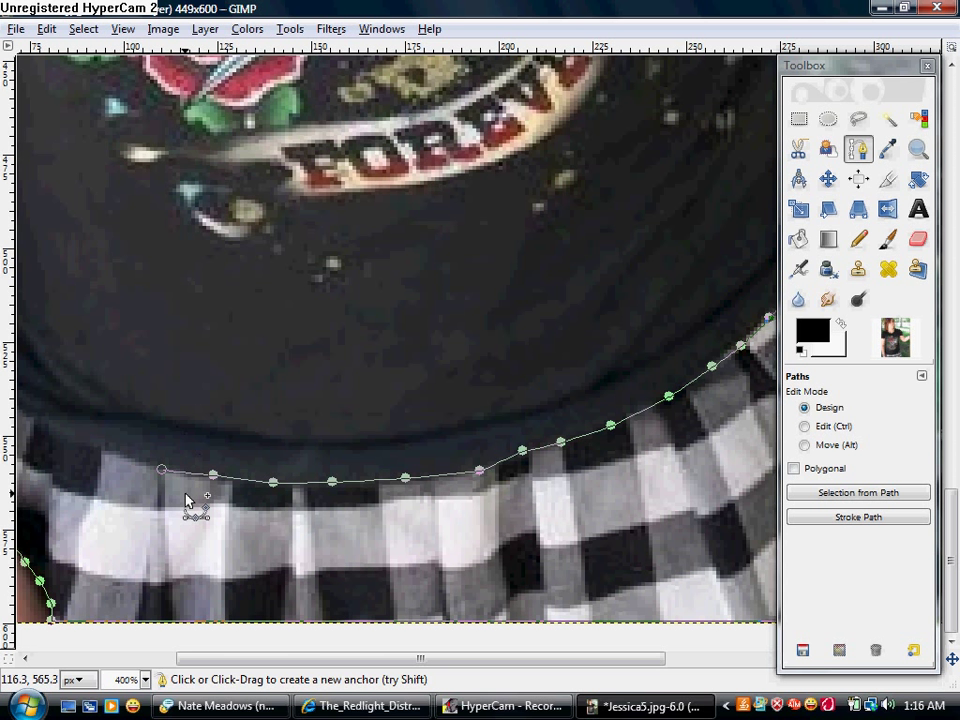
pyautogui.hotkey('ctrl', 'z')
pyautogui.moveTo(178, 428); pyautogui.dragTo(169, 470)
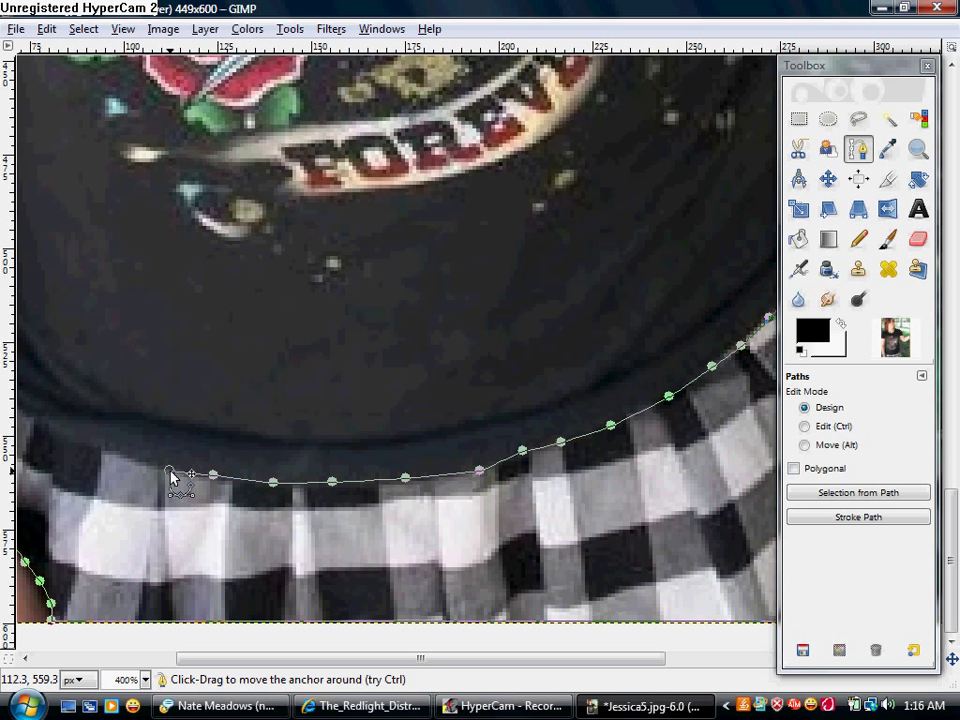
pyautogui.click(143, 461)
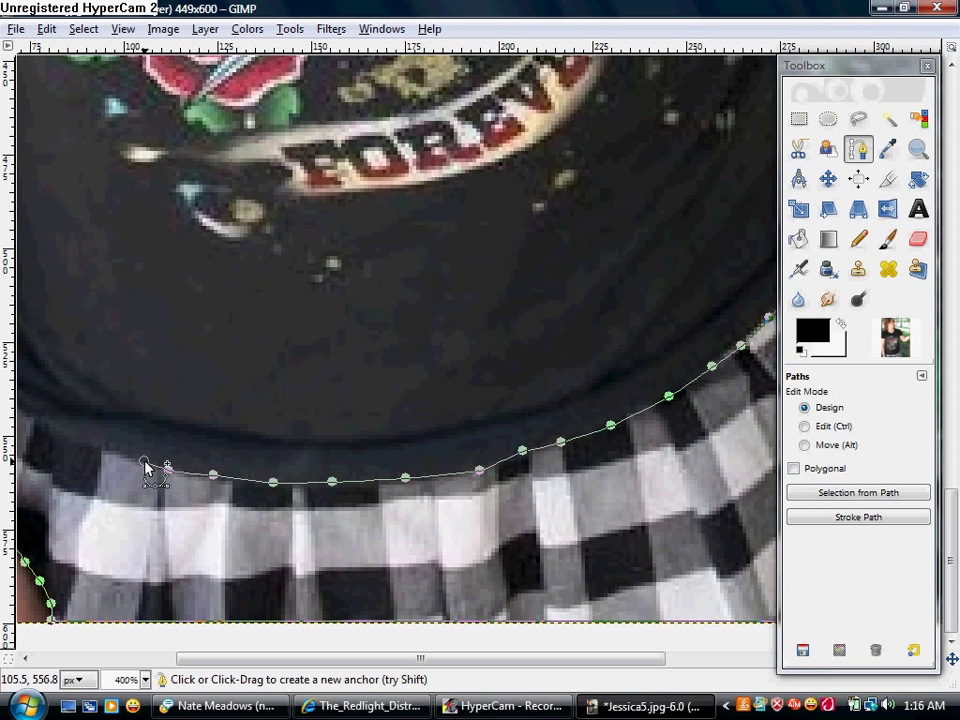
pyautogui.click(115, 451)
pyautogui.click(101, 446)
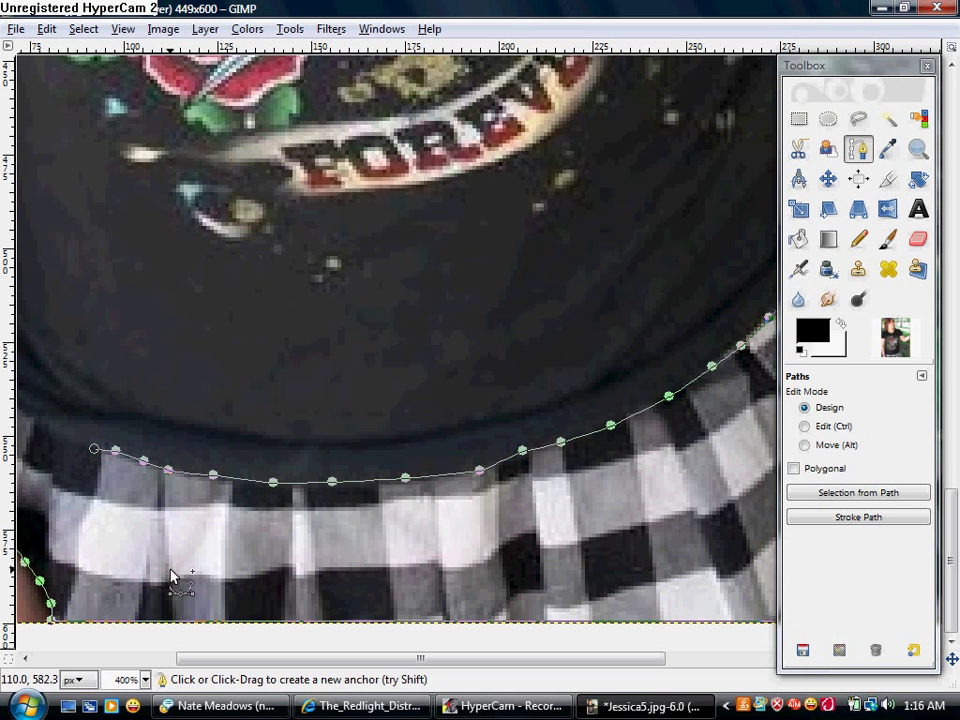
# Carry the path toward the arm and close it on the first anchor.
pyautogui.moveTo(272, 664); pyautogui.dragTo(142, 664)
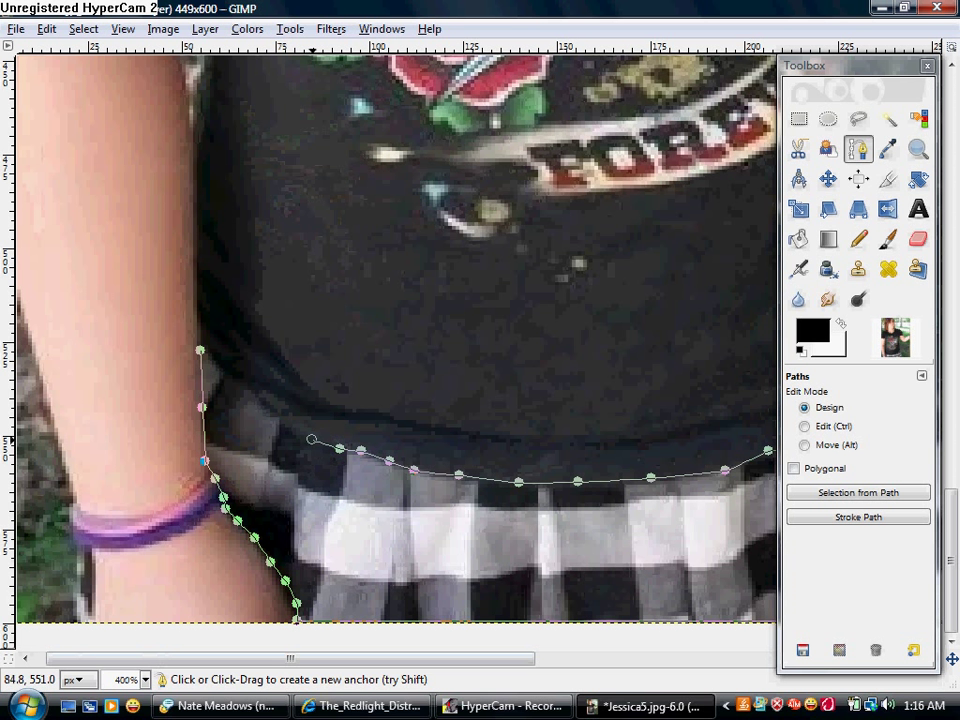
pyautogui.click(290, 427)
pyautogui.click(273, 415)
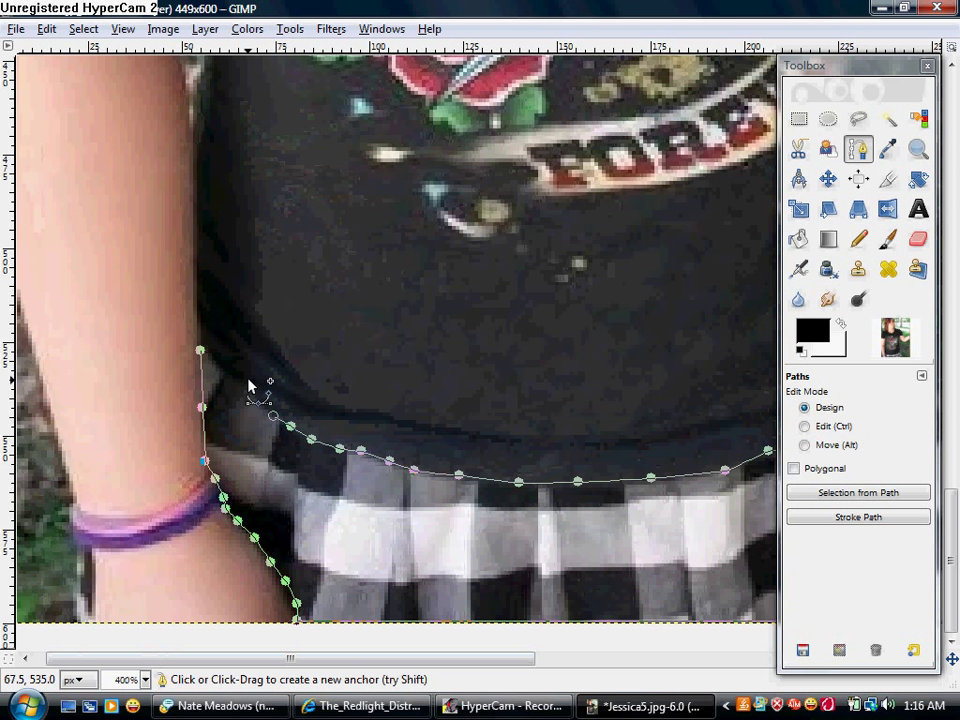
pyautogui.click(246, 380)
pyautogui.click(229, 372)
pyautogui.click(210, 357)
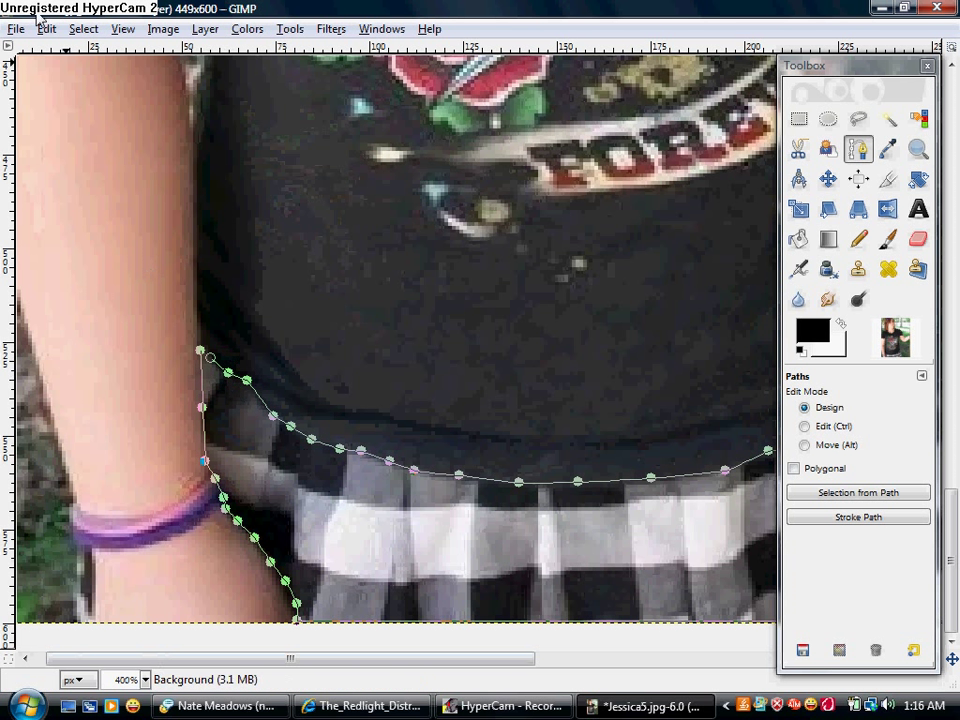
# Convert the skirt path into a selection with Select > From Path.
pyautogui.click(83, 29)
pyautogui.click(120, 162)
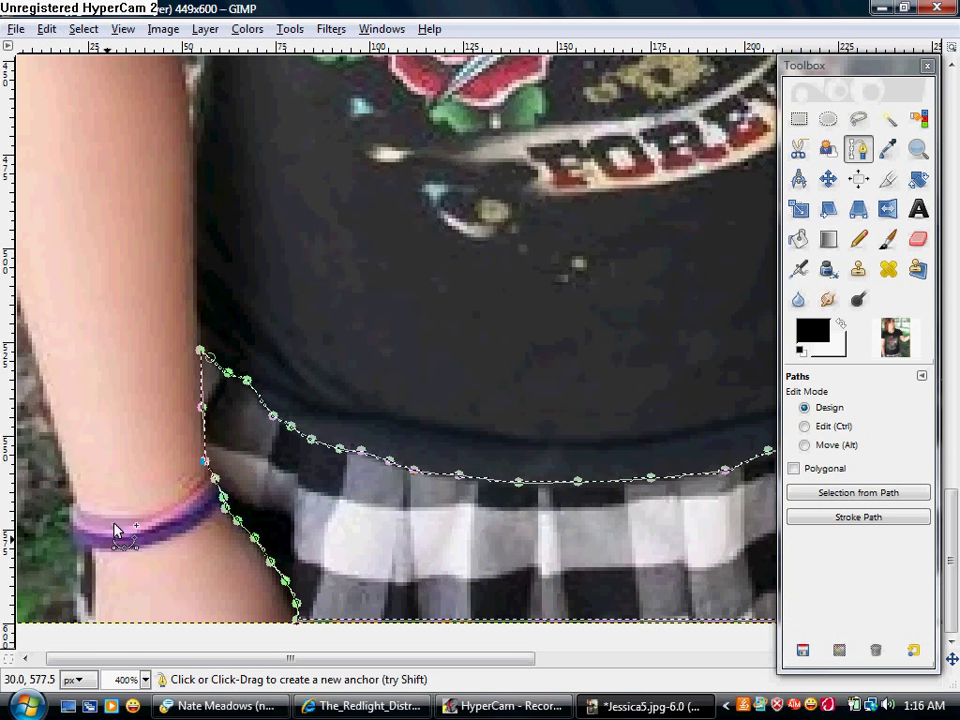
pyautogui.click(83, 29)
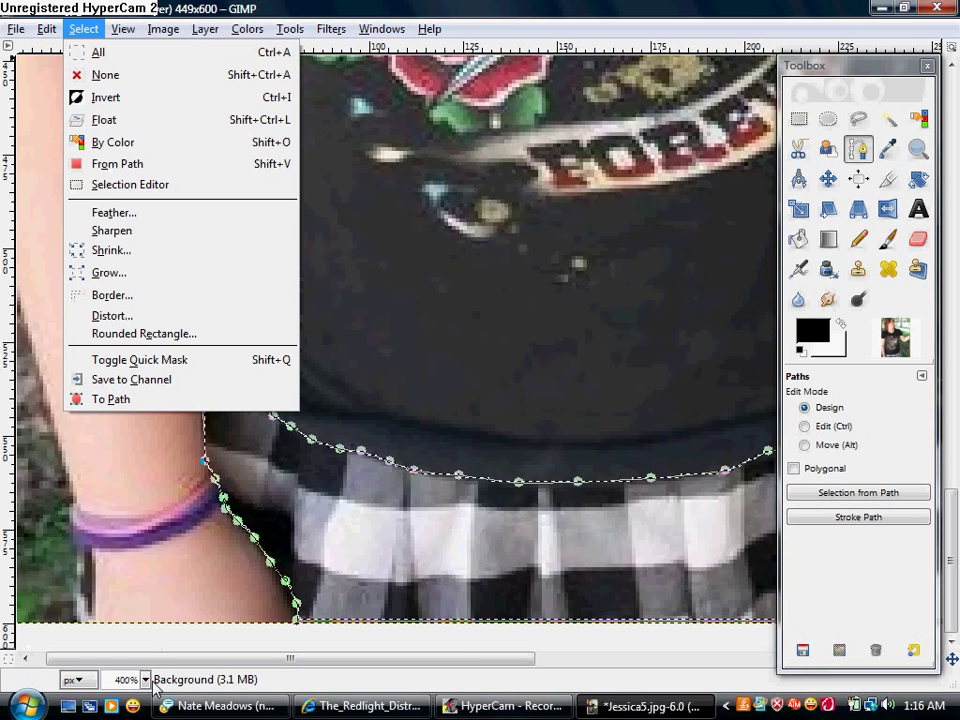
pyautogui.click(150, 638)
# Zoom out to 66.7%, then 100%, and make a selection from the skirt path.
pyautogui.click(145, 679)
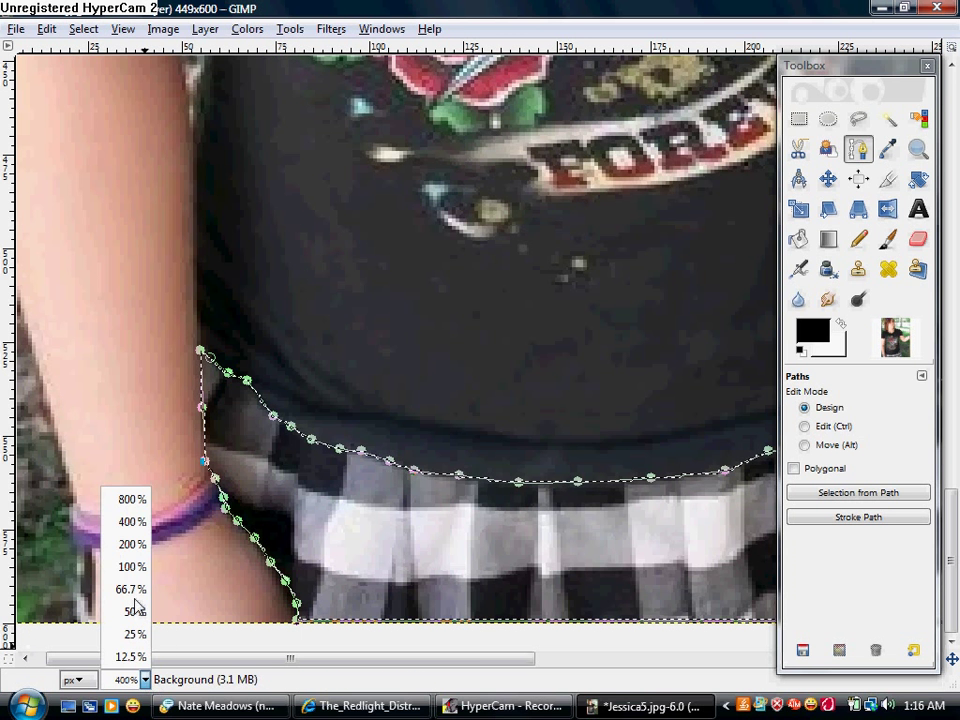
pyautogui.click(132, 590)
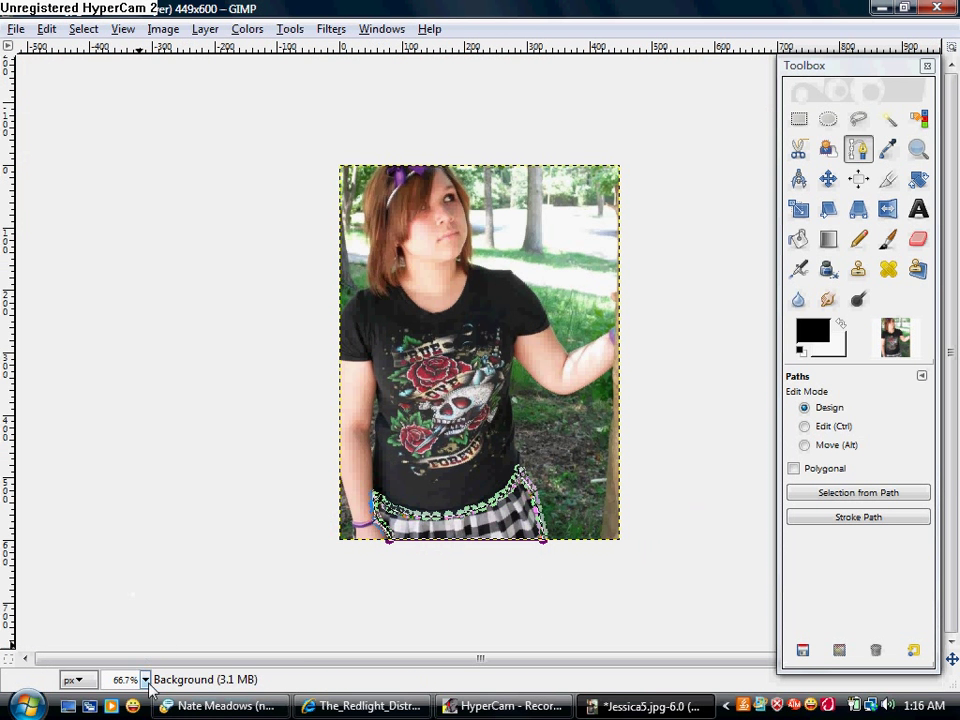
pyautogui.click(145, 679)
pyautogui.click(126, 568)
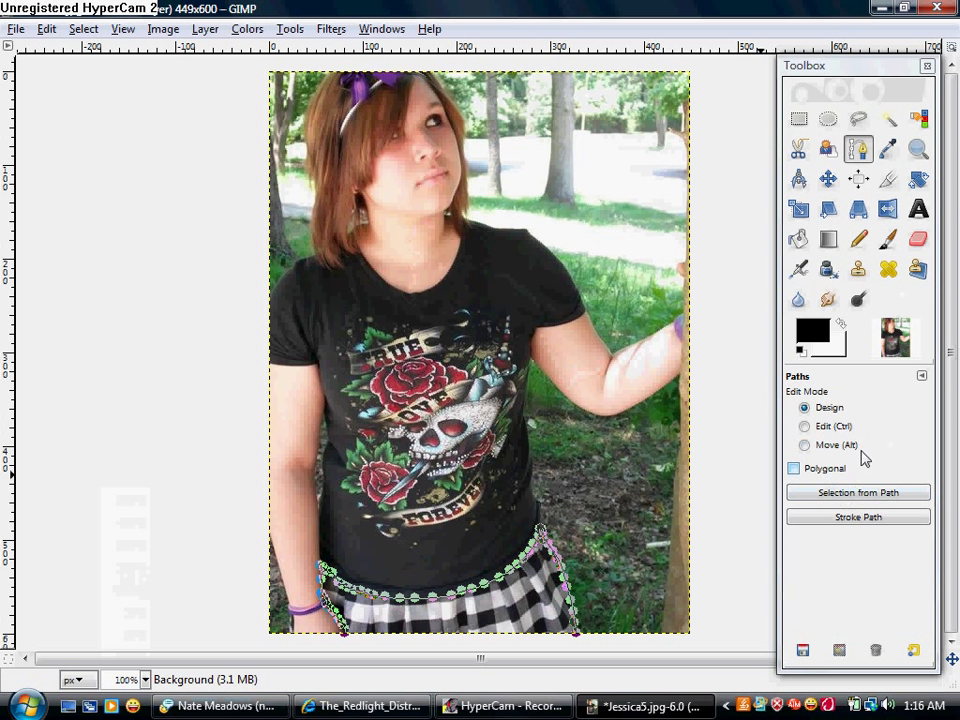
pyautogui.click(845, 496)
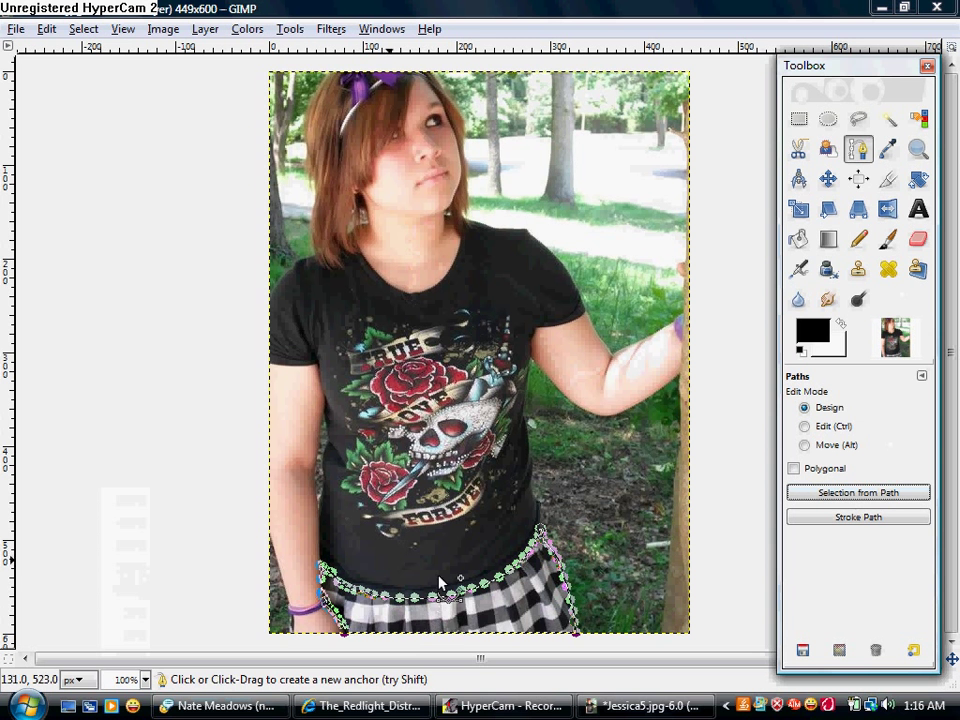
# Shrink the skirt selection to a 5-pixel border with Feather border enabled.
pyautogui.click(84, 30)
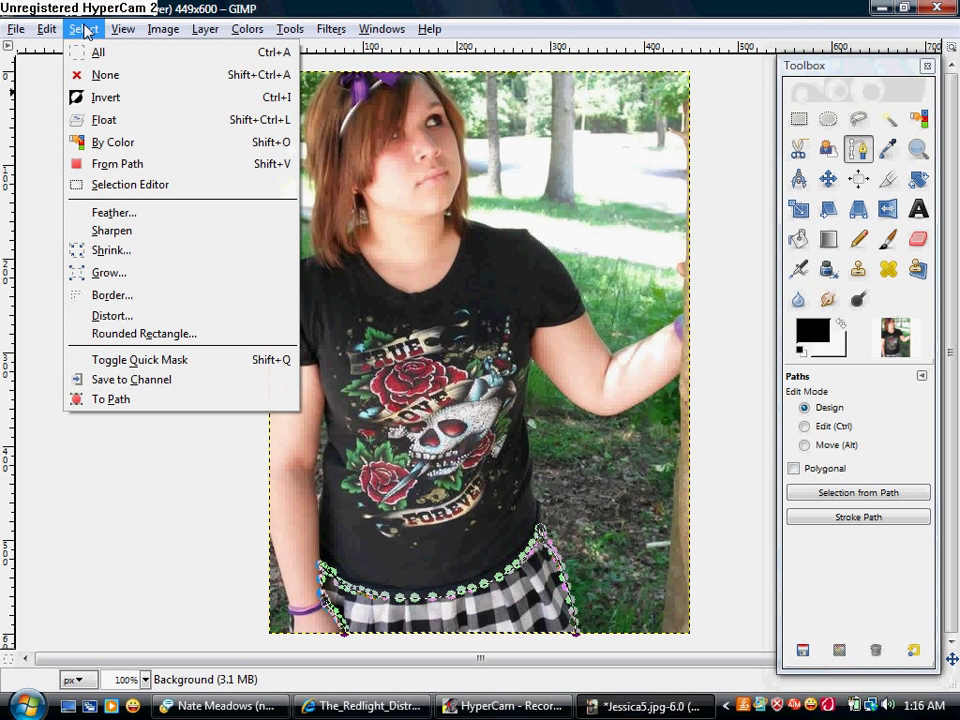
pyautogui.click(140, 297)
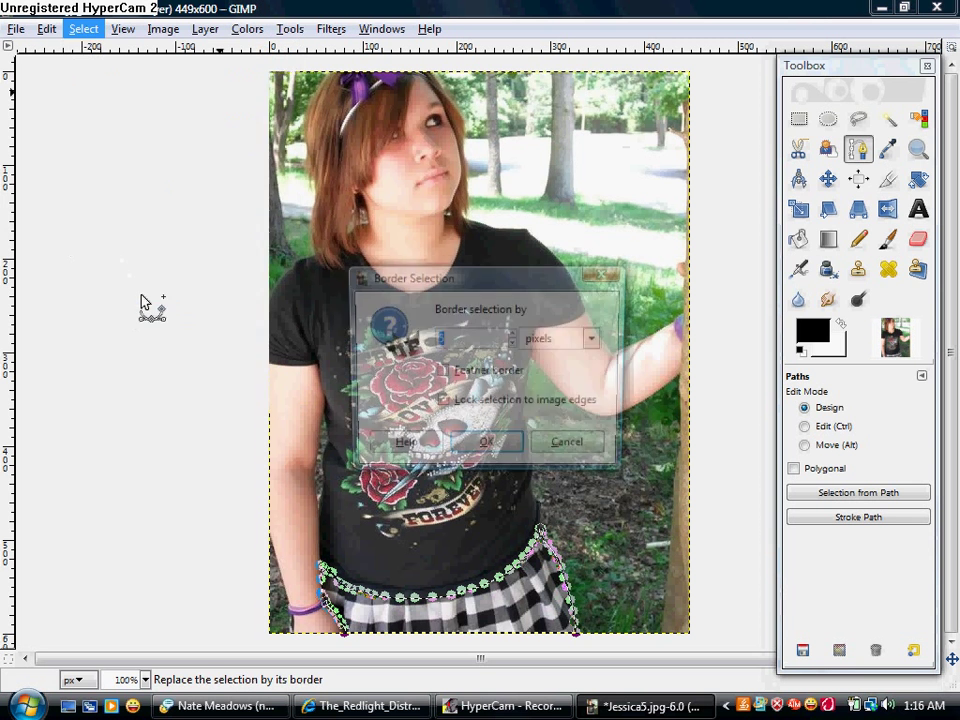
pyautogui.moveTo(513, 285)
pyautogui.mouseDown()
pyautogui.moveTo(486, 282)
pyautogui.moveTo(496, 288)
pyautogui.mouseUp()
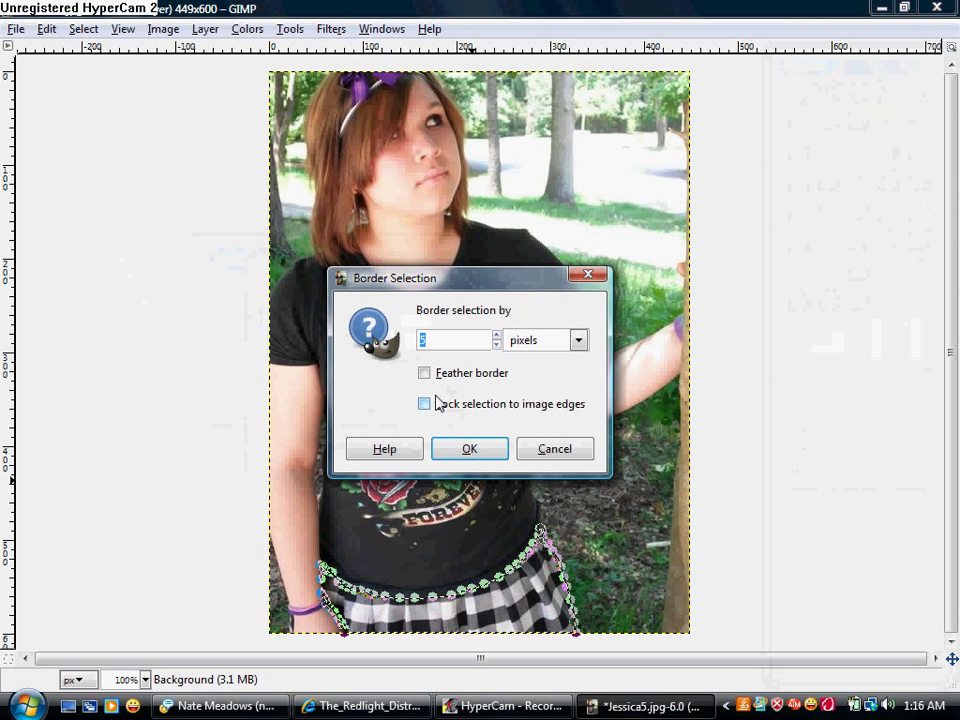
pyautogui.hotkey('alt', 'f')
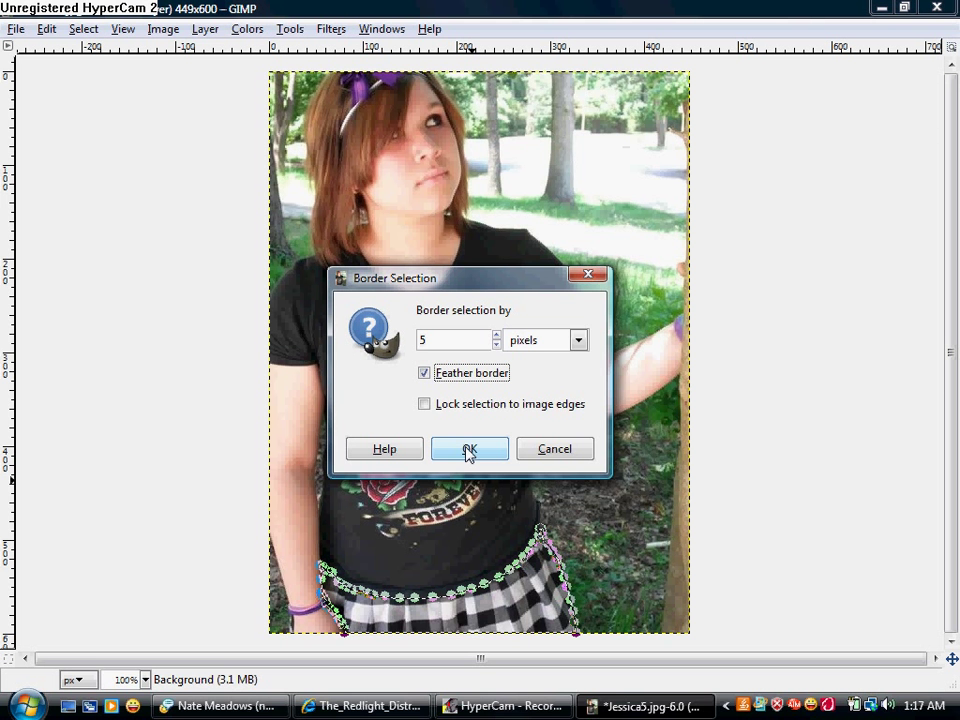
pyautogui.click(579, 342)
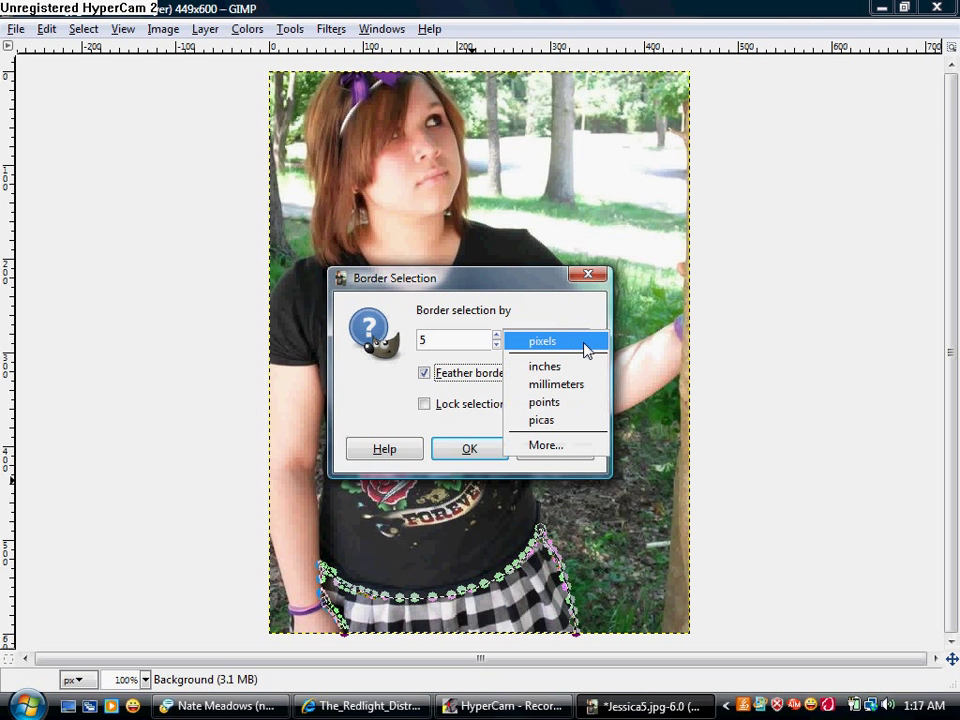
pyautogui.click(587, 347)
pyautogui.click(470, 450)
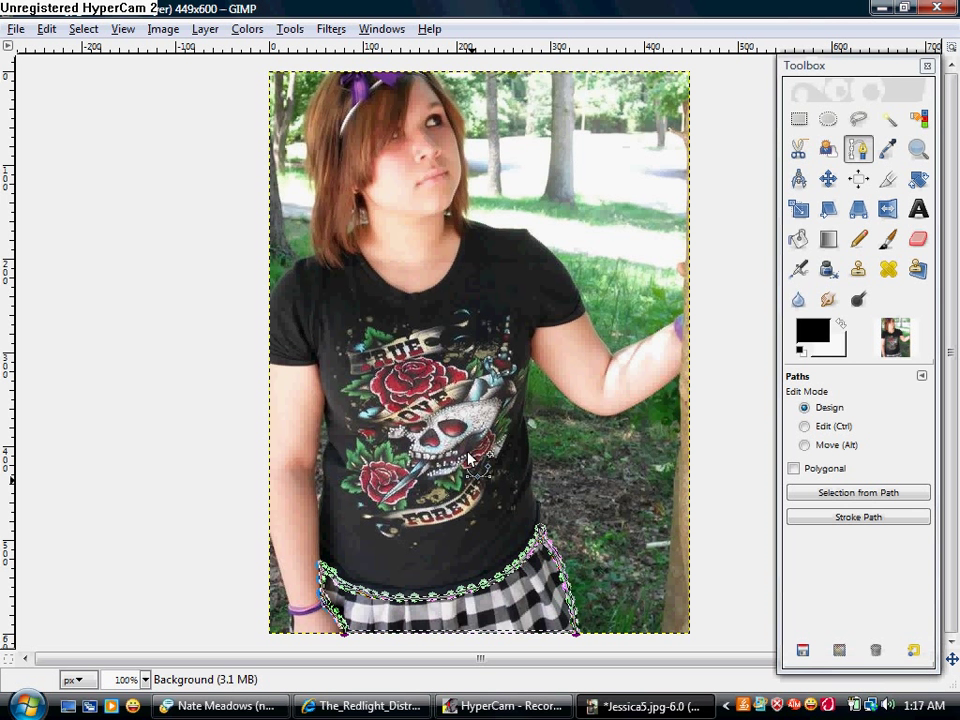
# Choose the Paintbrush in Normal mode with a Circle (19) brush and pick blue 0092ff.
pyautogui.click(889, 238)
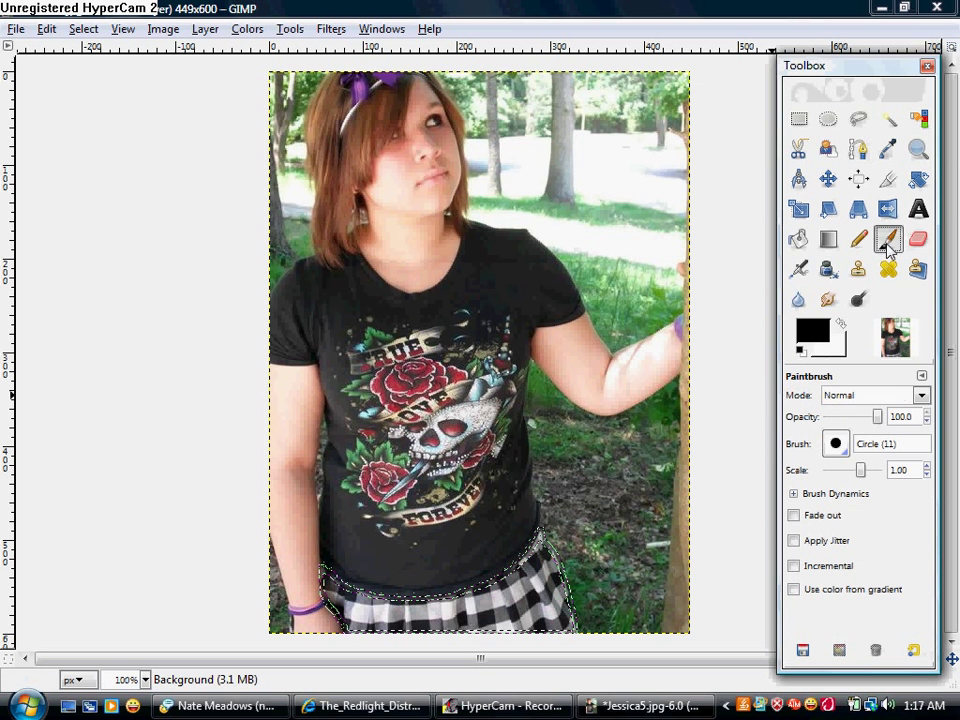
pyautogui.click(921, 397)
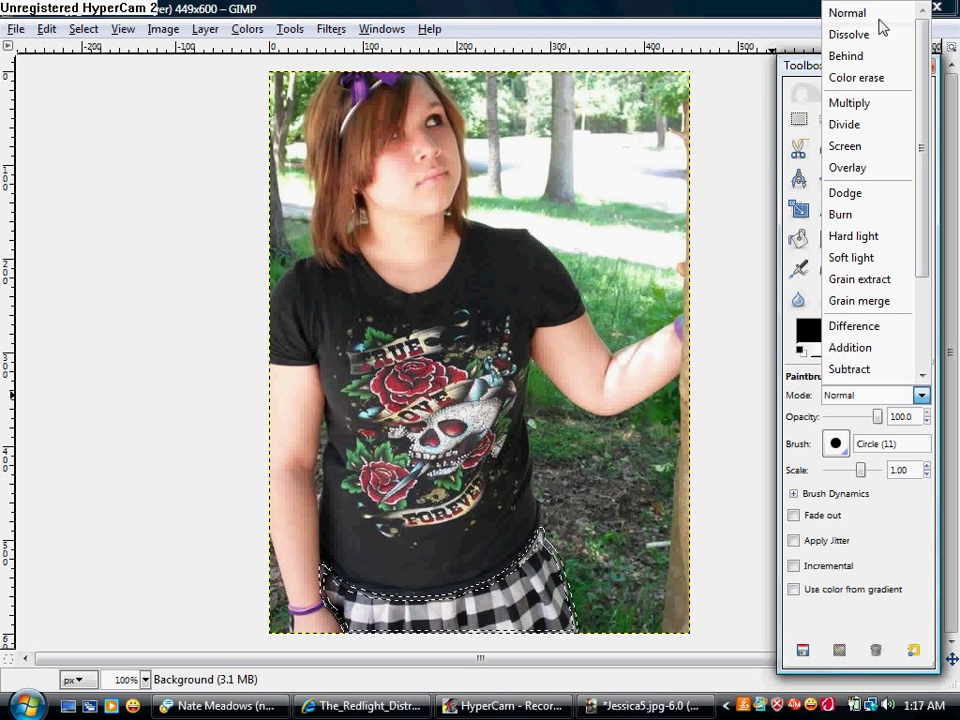
pyautogui.click(880, 12)
pyautogui.click(843, 455)
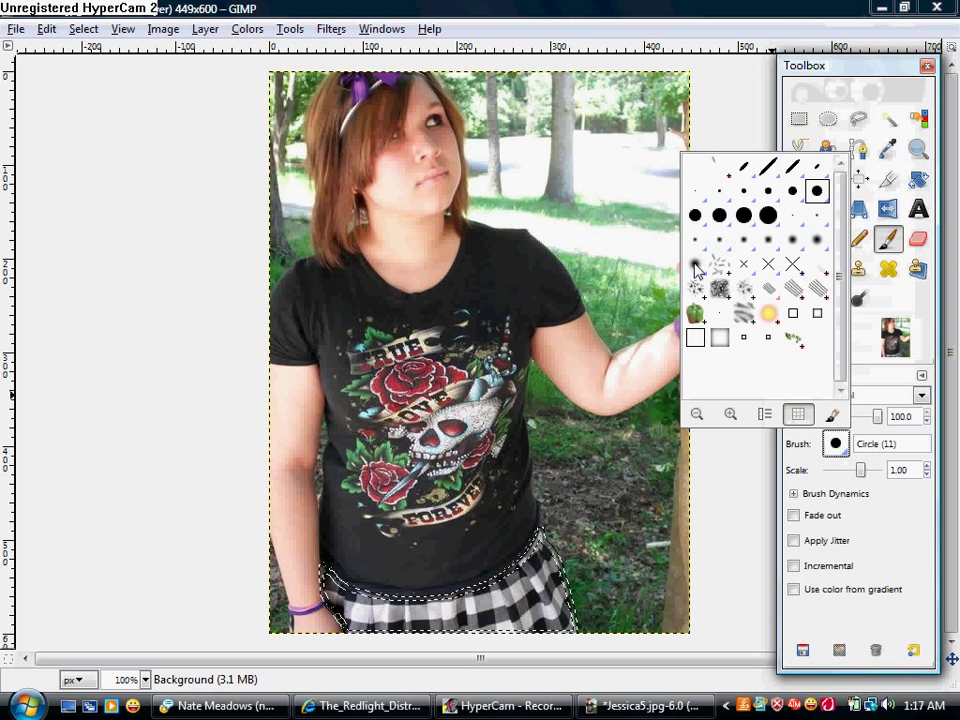
pyautogui.click(771, 214)
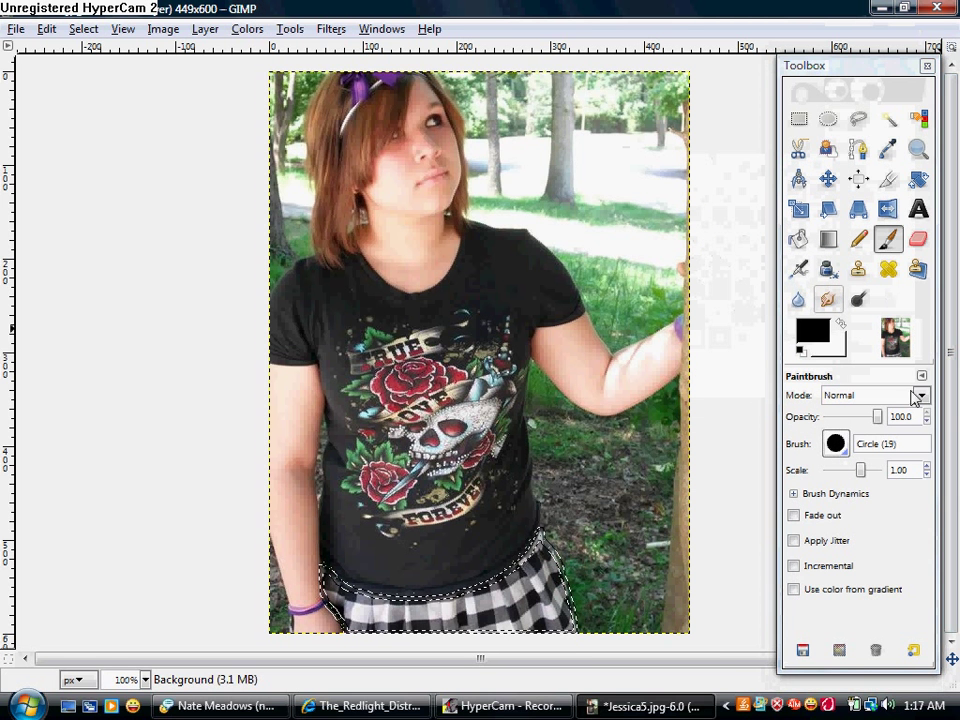
pyautogui.click(812, 330)
pyautogui.click(347, 242)
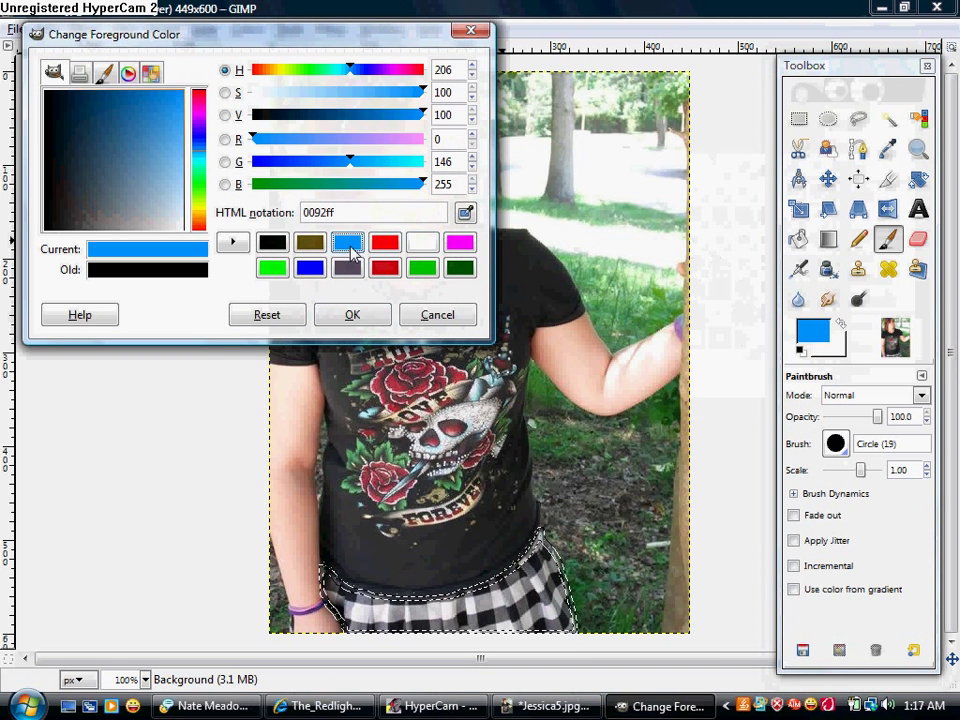
# Confirm blue 0092ff, paint test strokes along the skirt's edge, then undo them.
pyautogui.click(352, 314)
pyautogui.moveTo(540, 530); pyautogui.dragTo(585, 650)
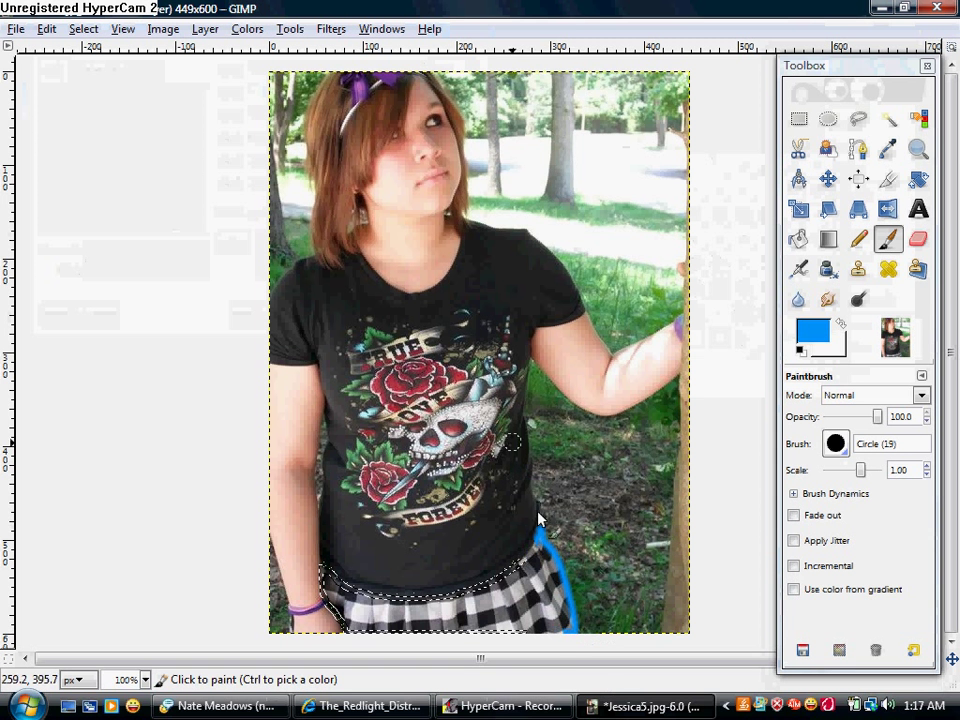
pyautogui.moveTo(540, 537)
pyautogui.mouseDown()
pyautogui.moveTo(431, 615)
pyautogui.moveTo(448, 598)
pyautogui.moveTo(307, 580)
pyautogui.moveTo(336, 587)
pyautogui.moveTo(334, 617)
pyautogui.moveTo(343, 614)
pyautogui.moveTo(329, 632)
pyautogui.moveTo(585, 628)
pyautogui.mouseUp()
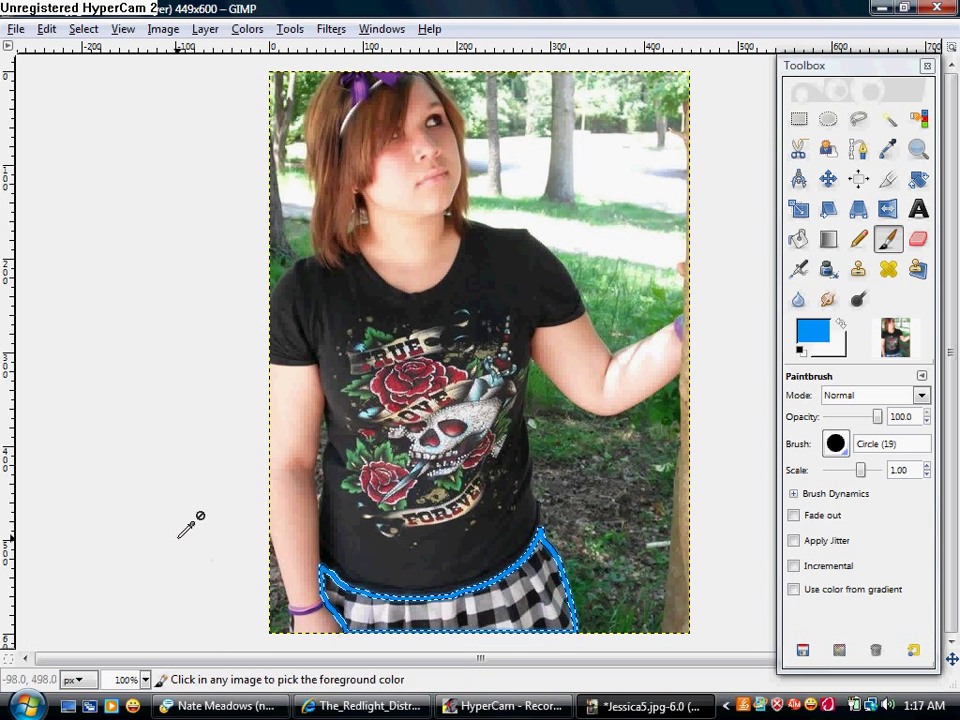
pyautogui.hotkey('ctrl', 'z')
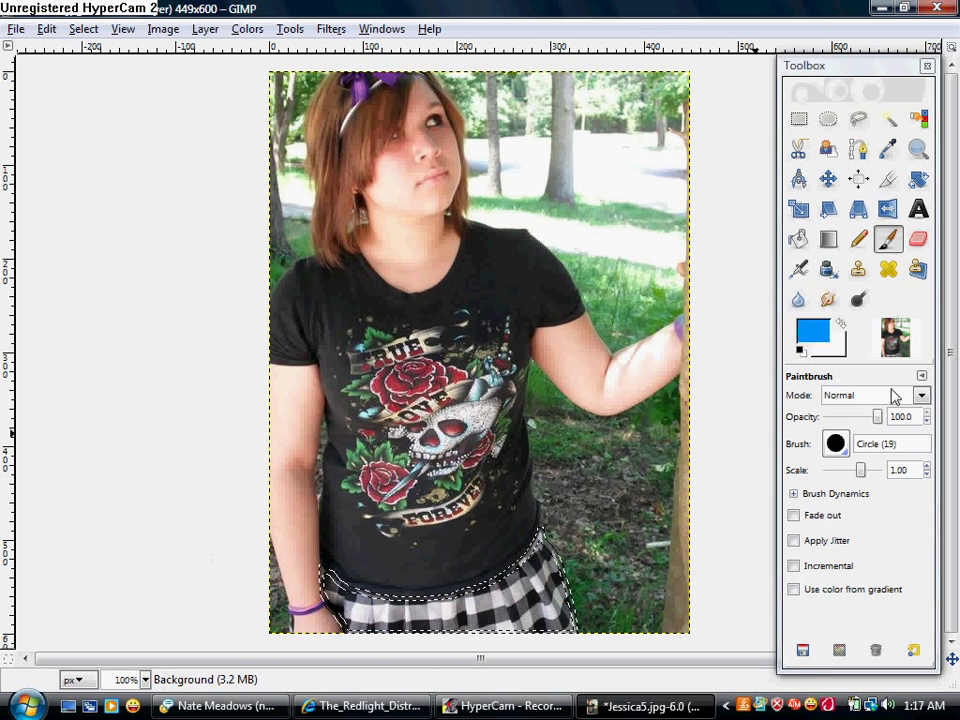
# Switch the Paintbrush to Overlay mode and paint blue along the skirt's feathered border.
pyautogui.click(862, 396)
pyautogui.click(874, 165)
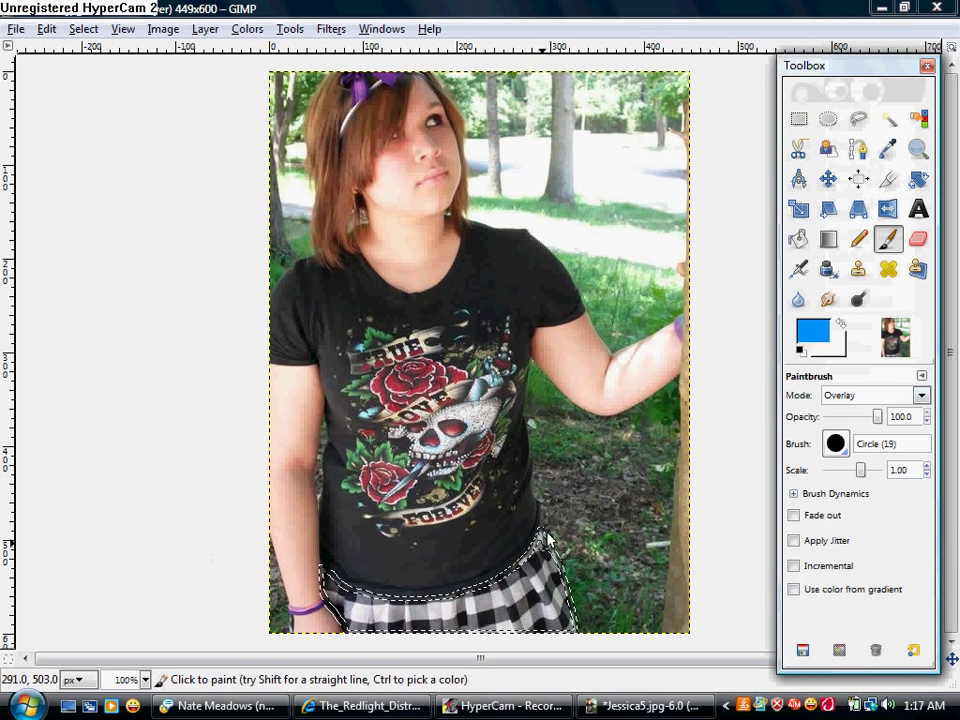
pyautogui.moveTo(542, 530); pyautogui.dragTo(580, 632)
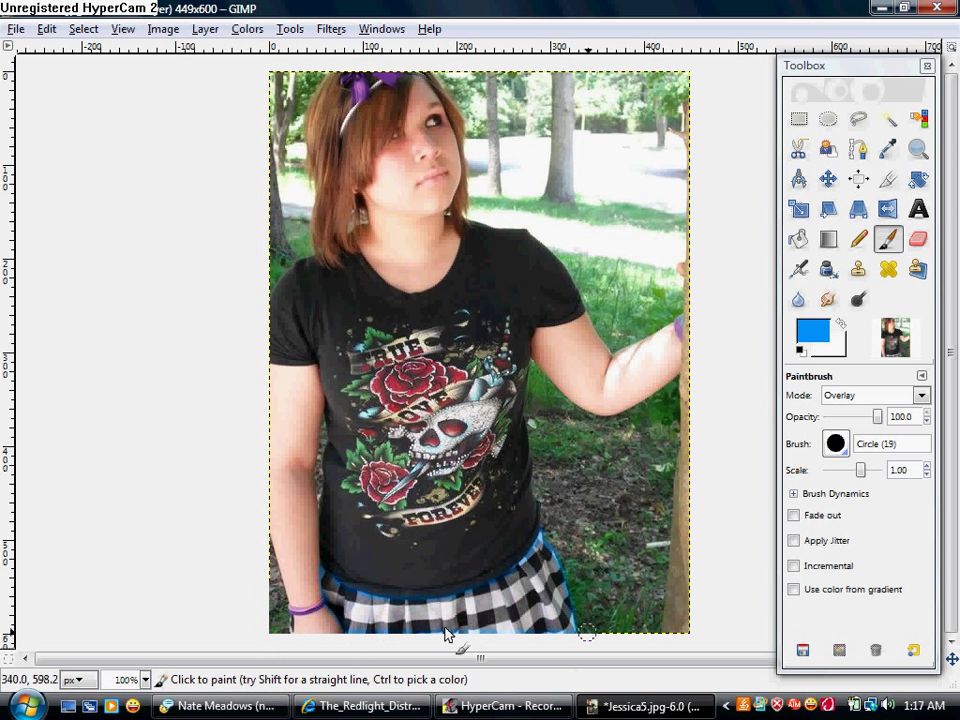
pyautogui.hotkey('ctrl', 't')
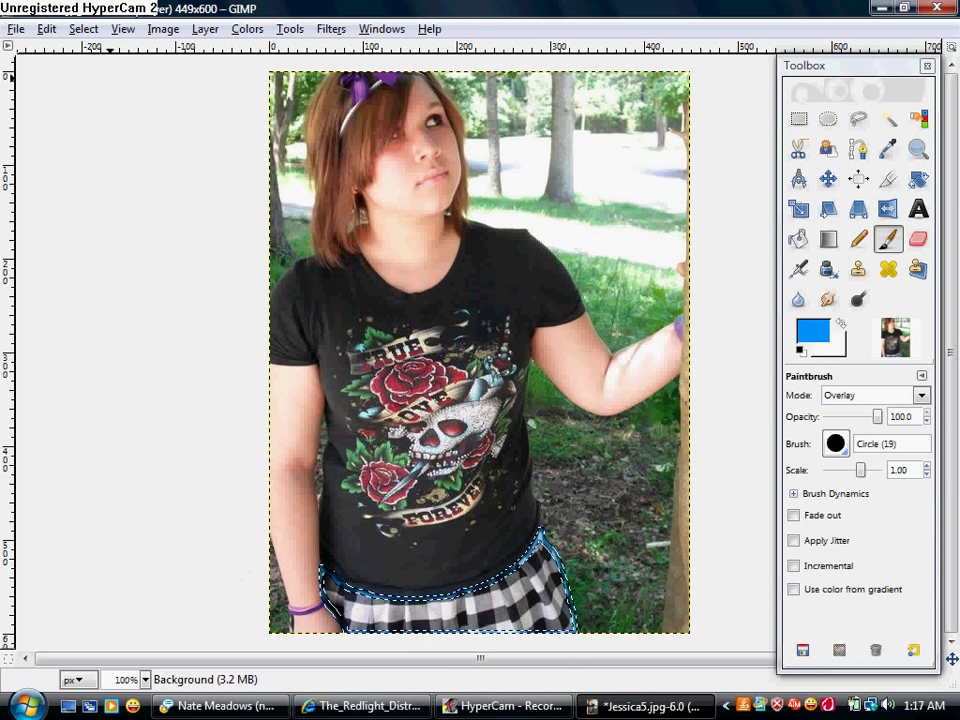
pyautogui.click(84, 29)
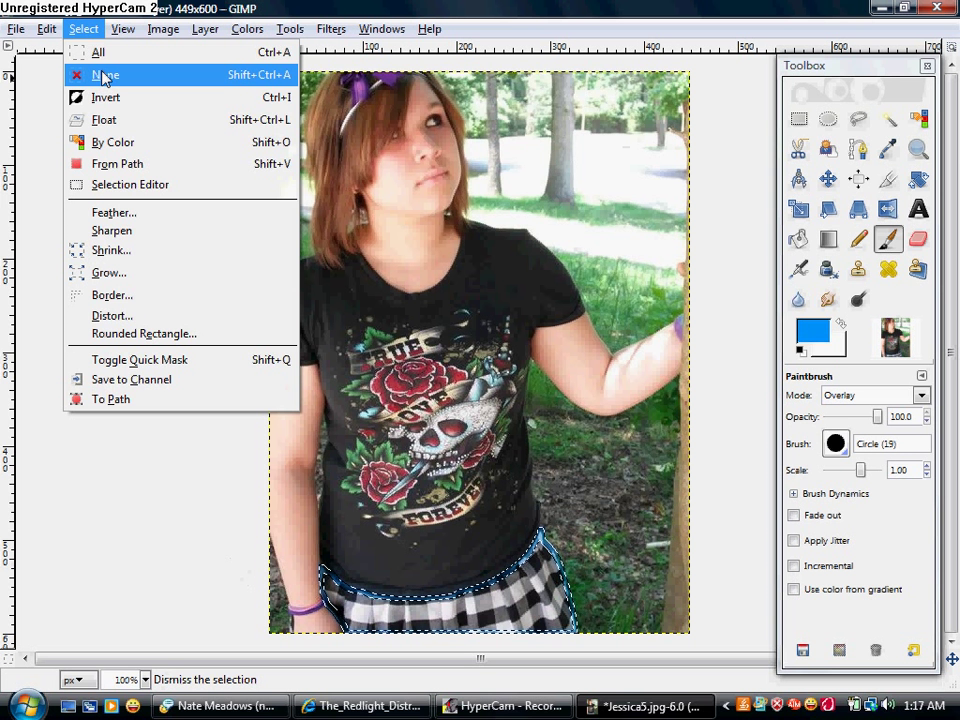
pyautogui.click(103, 76)
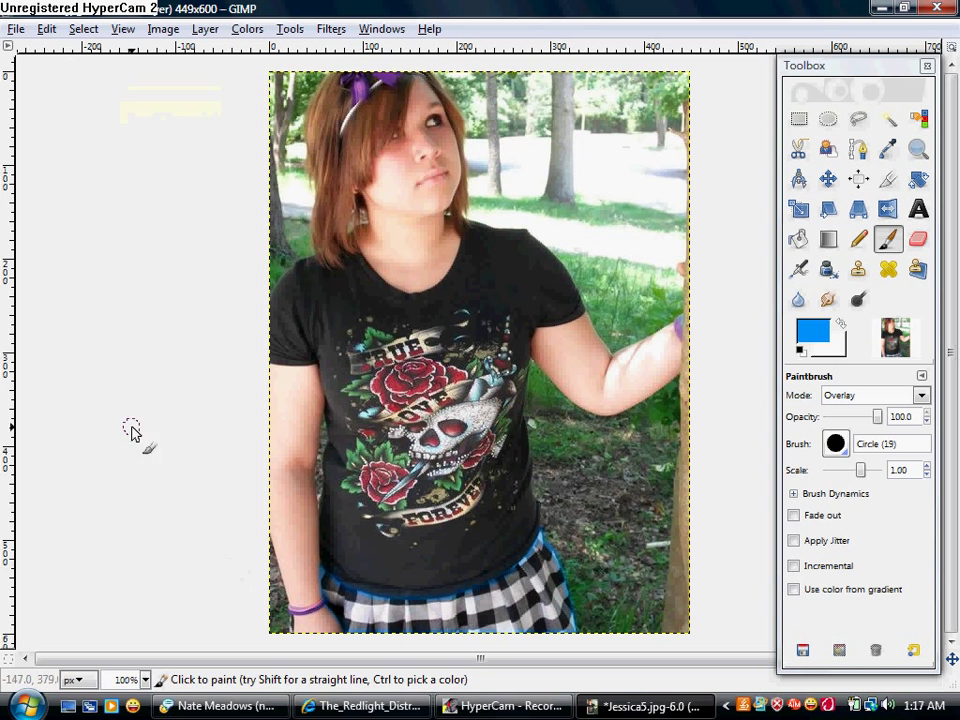
pyautogui.hotkey('ctrl', 'z')
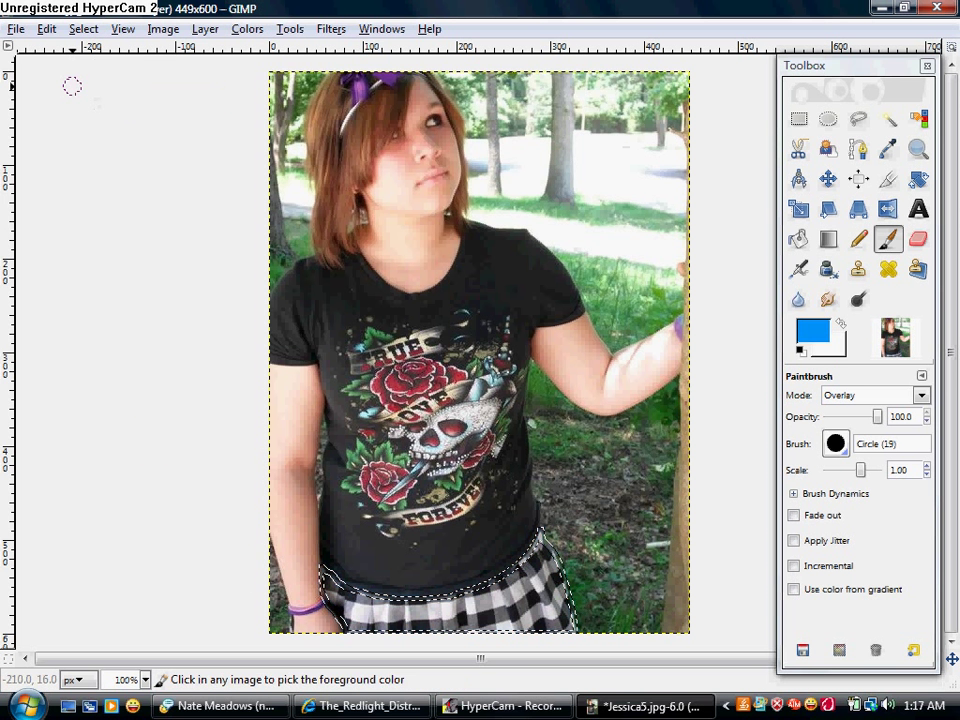
# Set the foreground paint colour to near-black 010000.
pyautogui.click(820, 336)
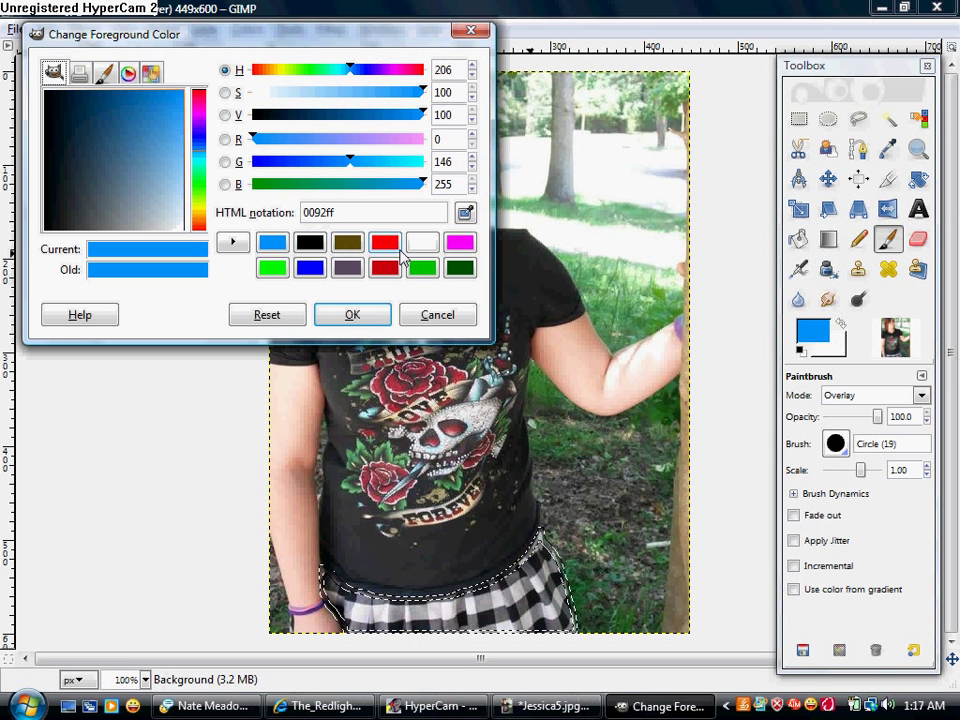
pyautogui.click(310, 242)
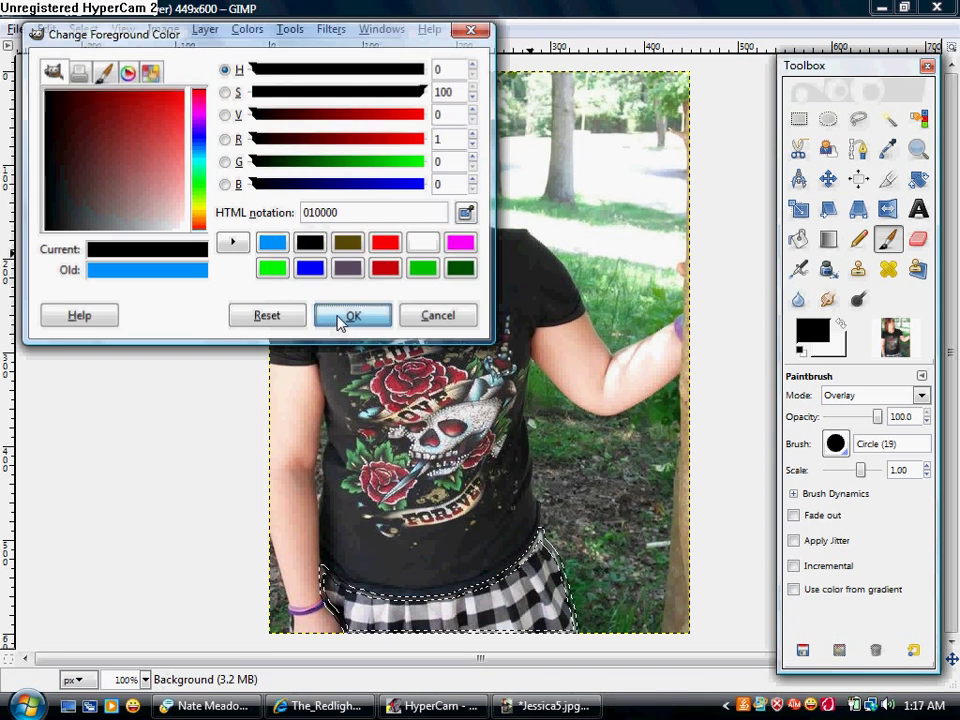
pyautogui.click(339, 326)
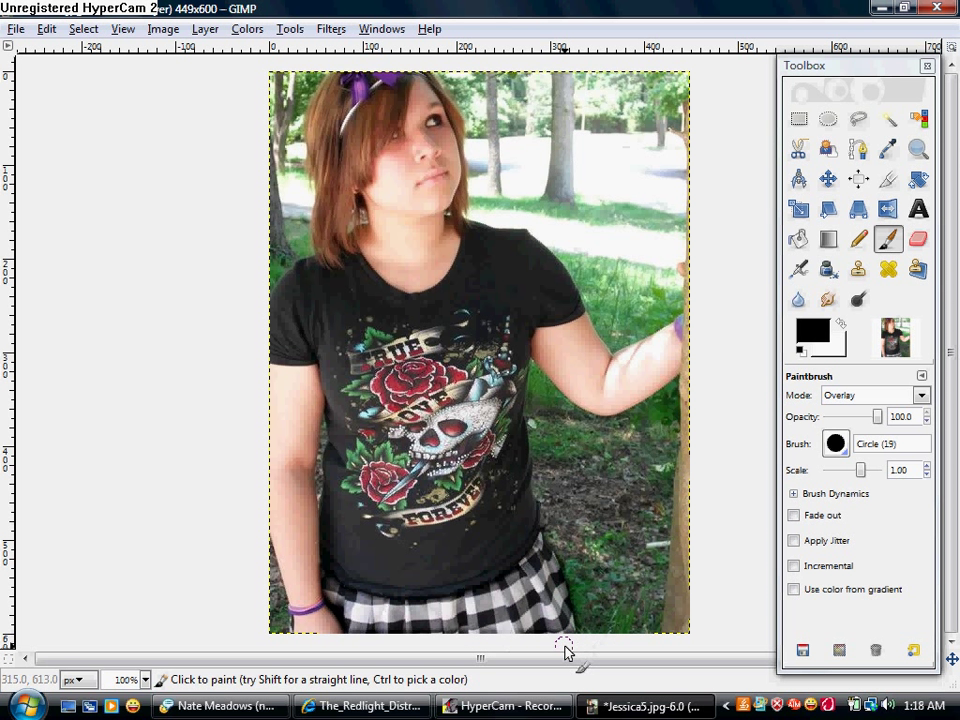
# Show the feathered skirt-edge border selection again with Ctrl+T.
pyautogui.hotkey('ctrl', 't')
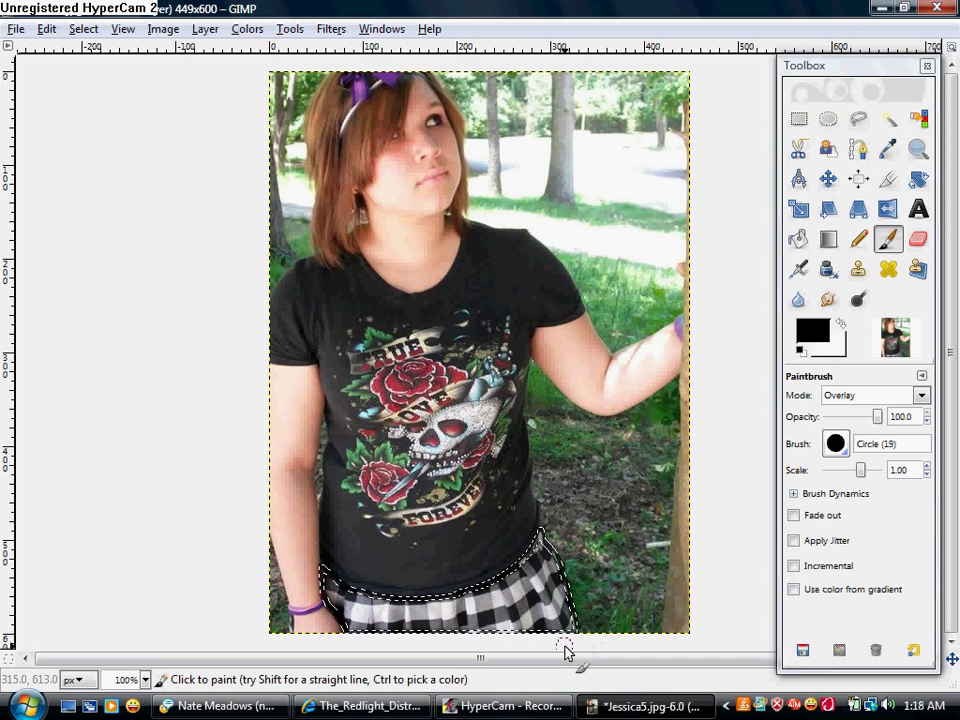